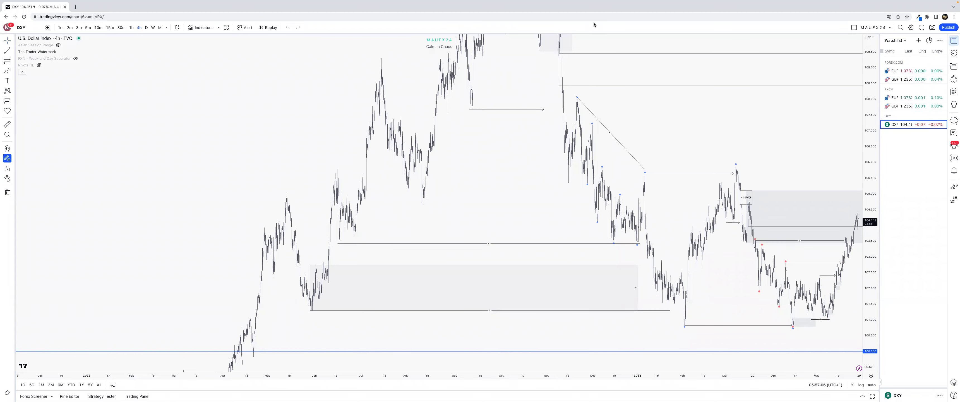
# - Examine the U.S. Dollar Index price action and grey supply zone on the 4-hour chart, then switch to the daily timeframe
pyautogui.moveTo(633, 2)
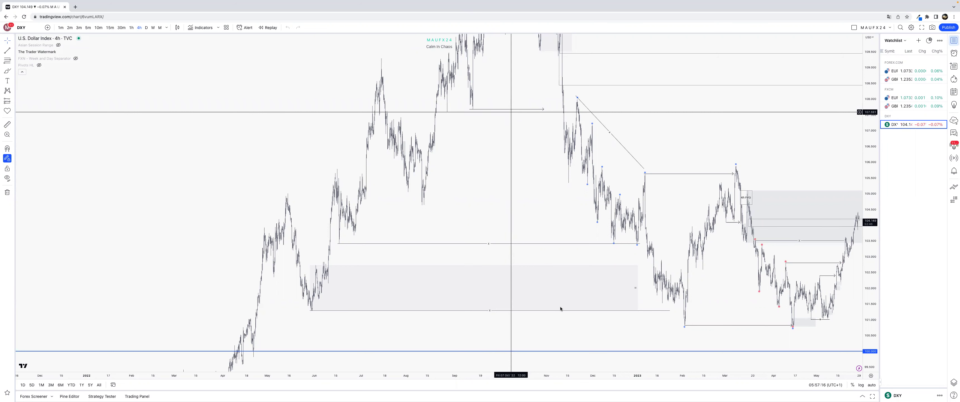
pyautogui.moveTo(651, 375); pyautogui.dragTo(707, 277)
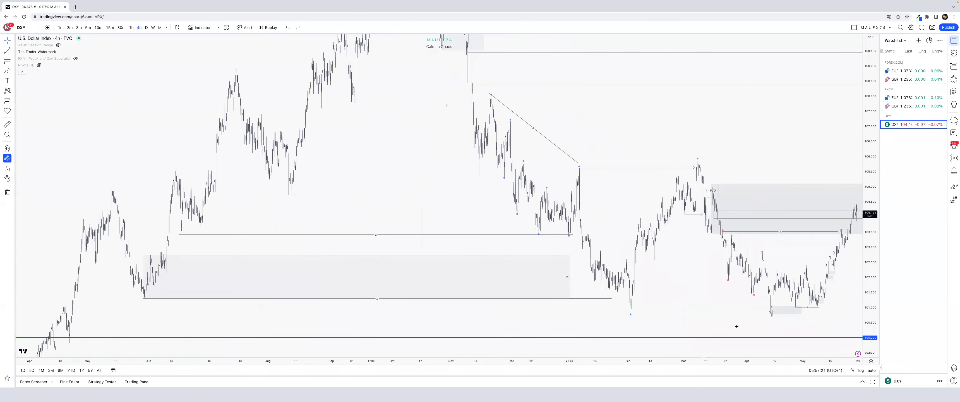
pyautogui.moveTo(720, 374); pyautogui.dragTo(792, 358)
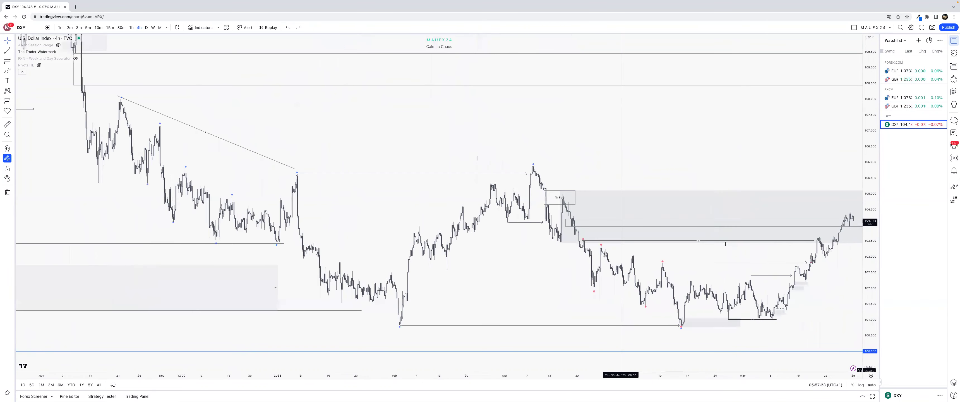
pyautogui.moveTo(821, 160); pyautogui.dragTo(590, 156)
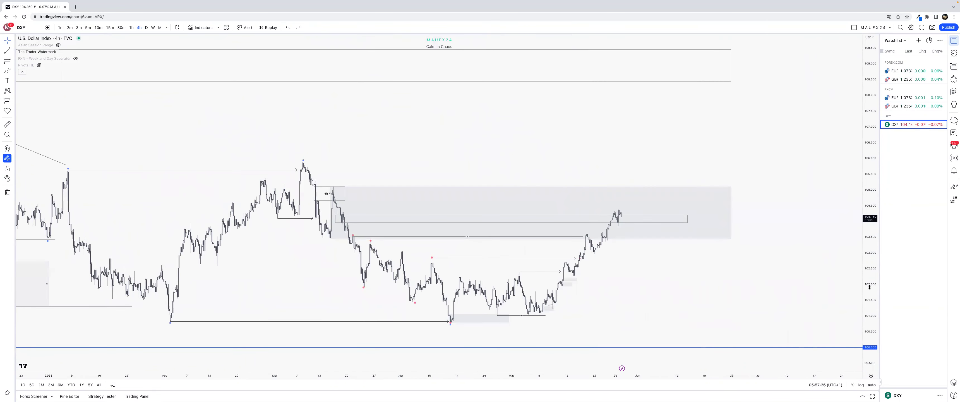
pyautogui.moveTo(869, 286); pyautogui.dragTo(868, 182)
pyautogui.moveTo(796, 266); pyautogui.dragTo(807, 172)
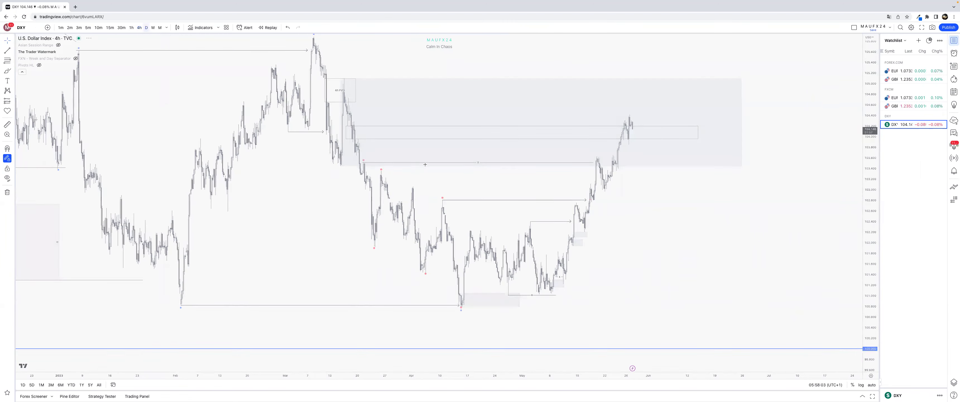
pyautogui.moveTo(722, 376); pyautogui.dragTo(555, 358)
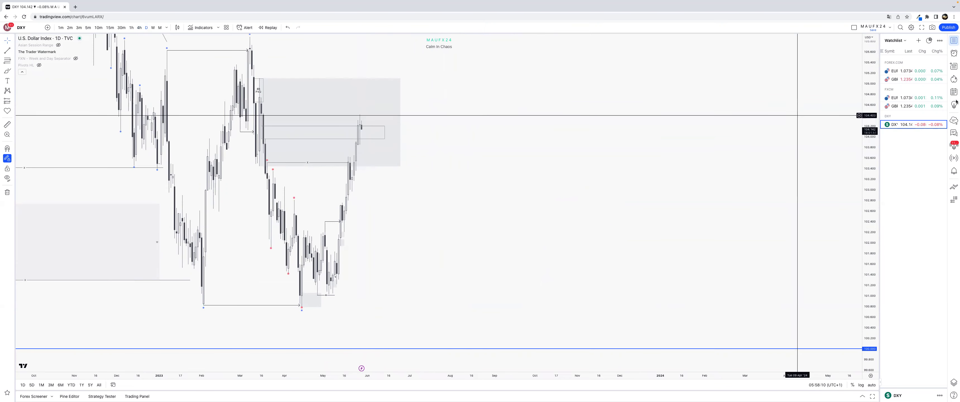
# - Open the FXCM EURUSD chart from the watchlist and examine its recent swings and marked zones on the daily timeframe
pyautogui.click(899, 99)
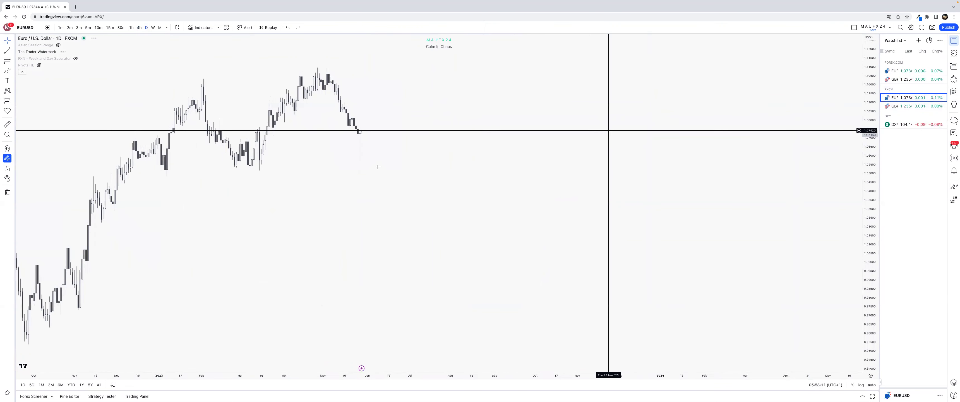
pyautogui.moveTo(865, 264); pyautogui.dragTo(862, 105)
pyautogui.moveTo(592, 205); pyautogui.dragTo(574, 294)
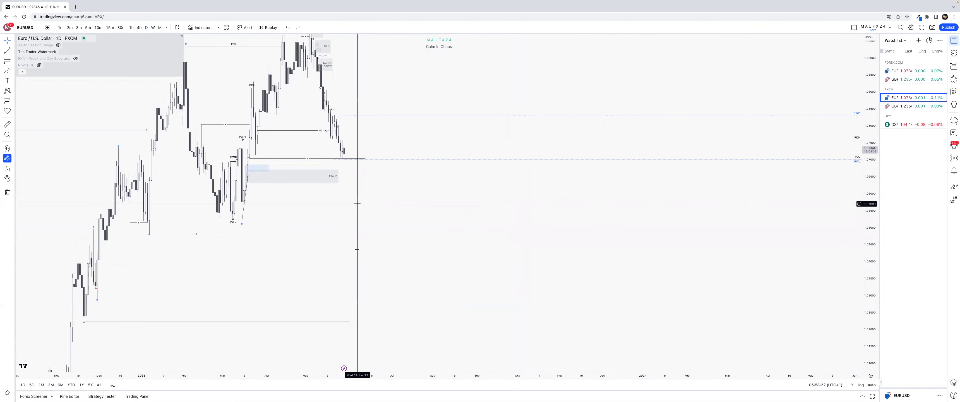
pyautogui.moveTo(356, 232); pyautogui.dragTo(357, 271)
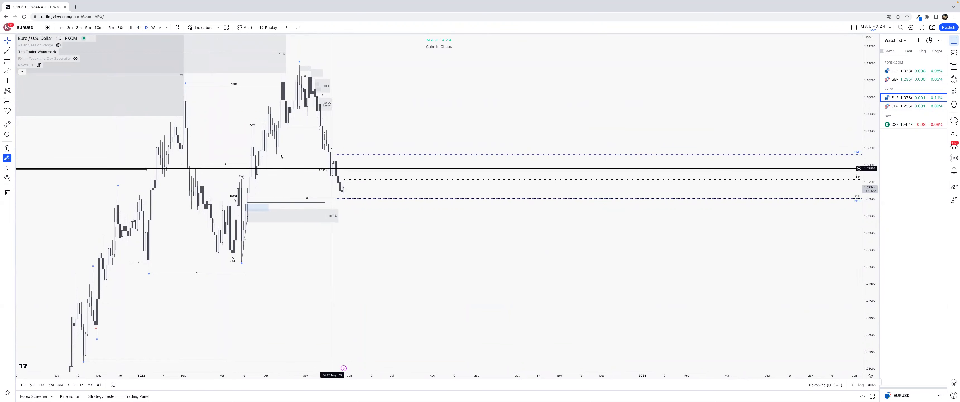
# - Switch EURUSD to the 4-hour timeframe and delete the blue freehand projection drawn below price
pyautogui.click(139, 27)
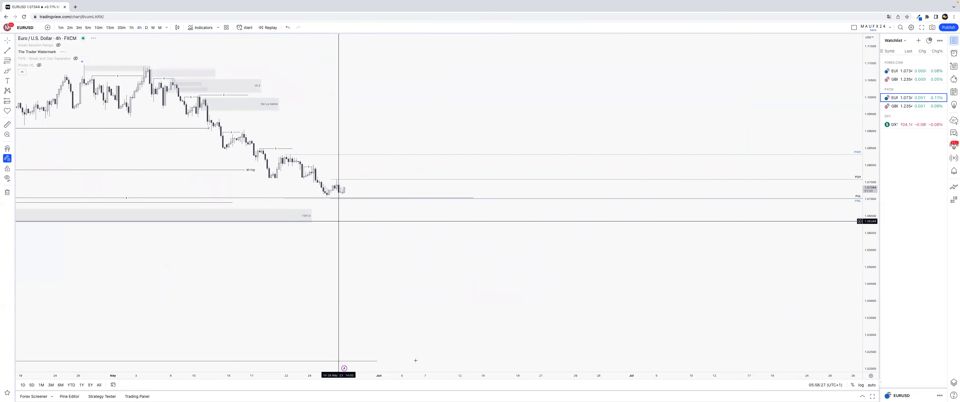
pyautogui.scroll(-3, 418, 375)
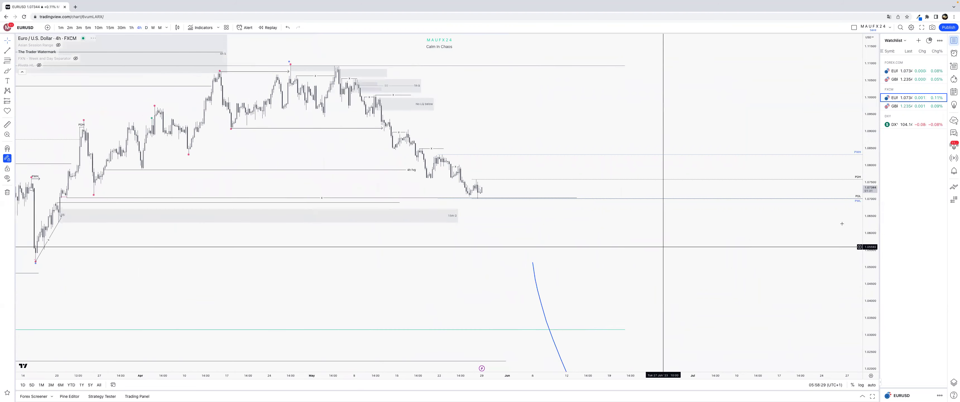
pyautogui.moveTo(870, 207); pyautogui.dragTo(870, 261)
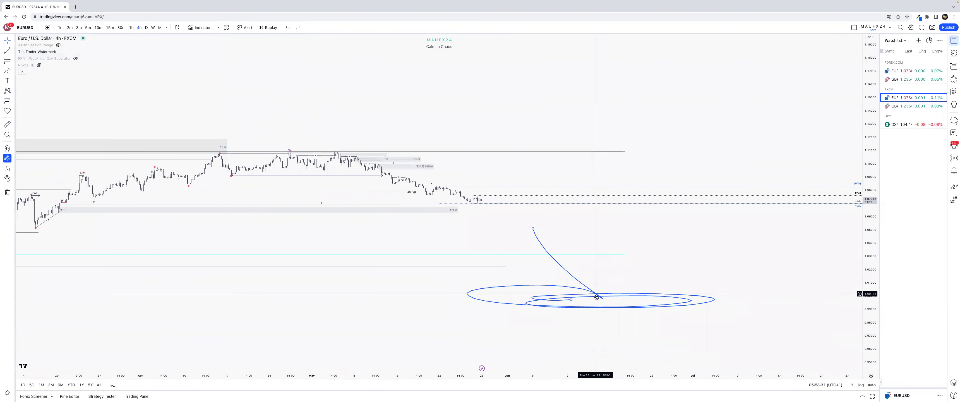
pyautogui.press('Delete')
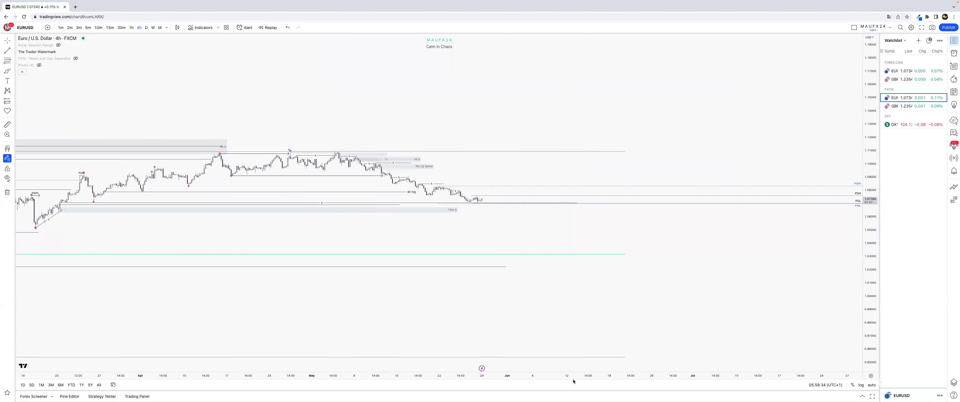
# - Examine the EURUSD 4-hour decline from the May highs toward the previous day and week lows
pyautogui.moveTo(608, 376); pyautogui.dragTo(699, 374)
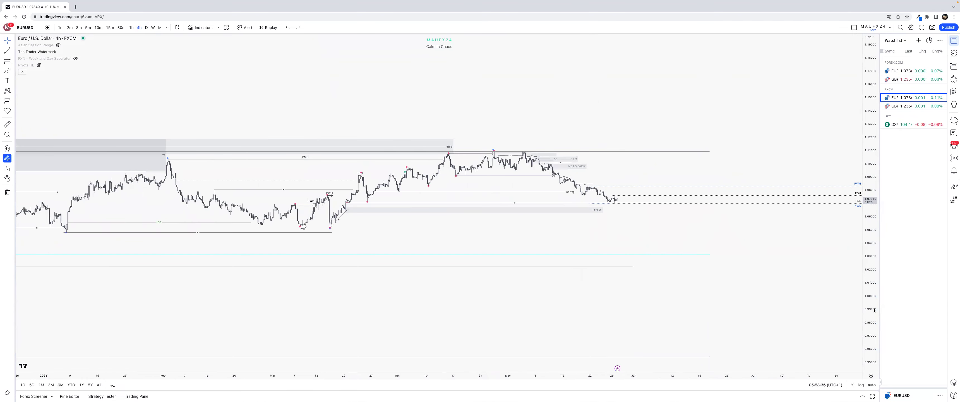
pyautogui.moveTo(874, 309); pyautogui.dragTo(876, 86)
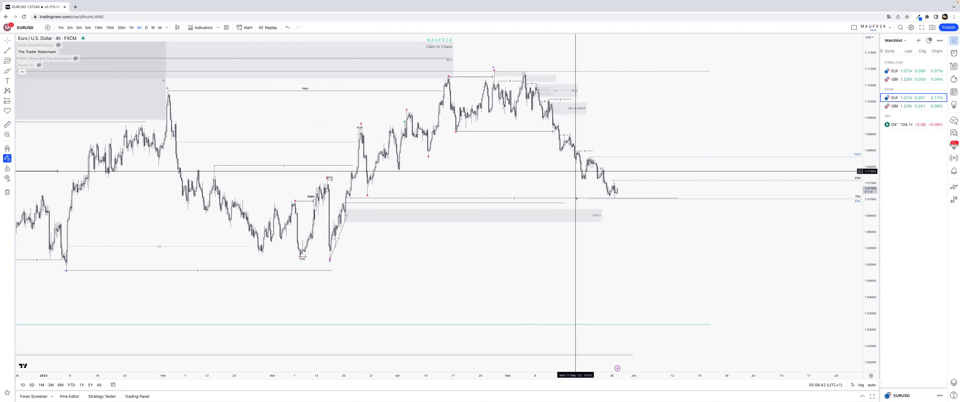
pyautogui.moveTo(624, 376); pyautogui.dragTo(456, 375)
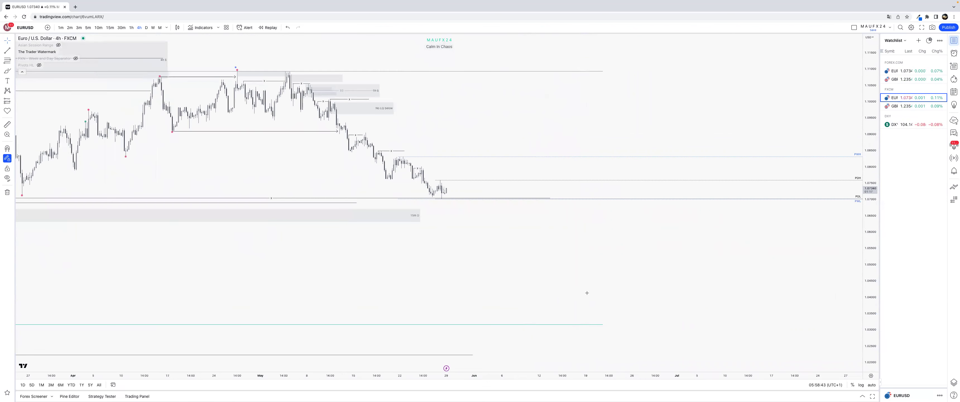
pyautogui.moveTo(875, 236); pyautogui.dragTo(875, 194)
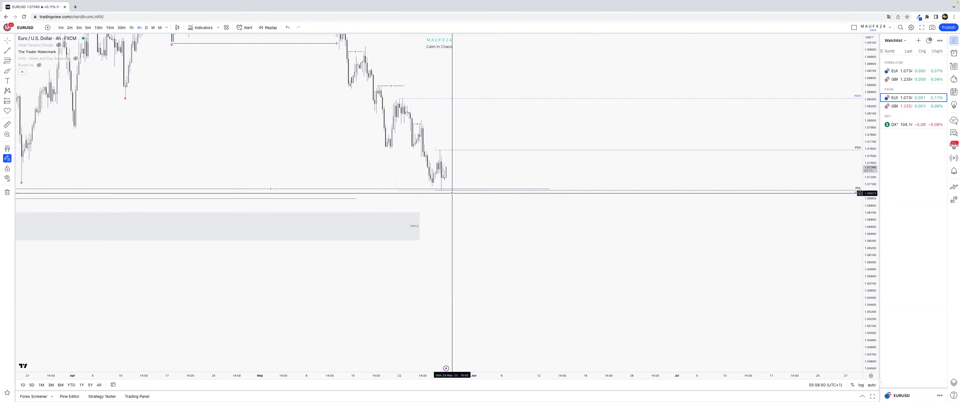
# - Check EURUSD on the 15-minute timeframe with an auto-fitted price scale, and return to the 4-hour view to review the decline
pyautogui.click(132, 27)
pyautogui.click(110, 28)
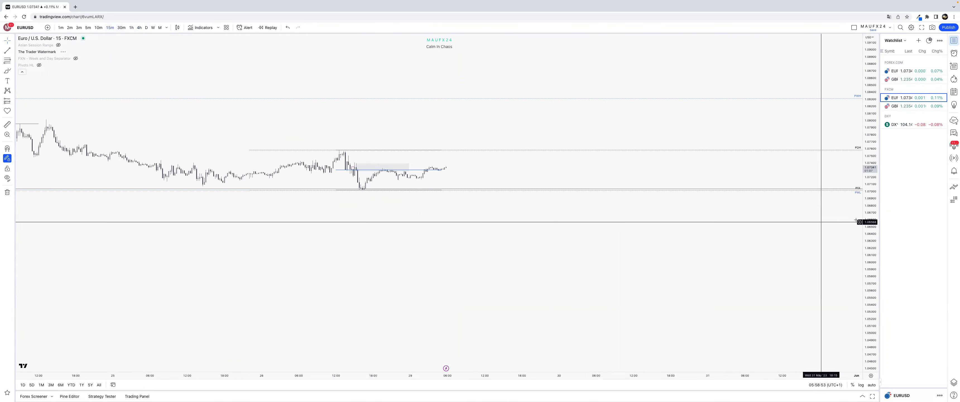
pyautogui.doubleClick(873, 210)
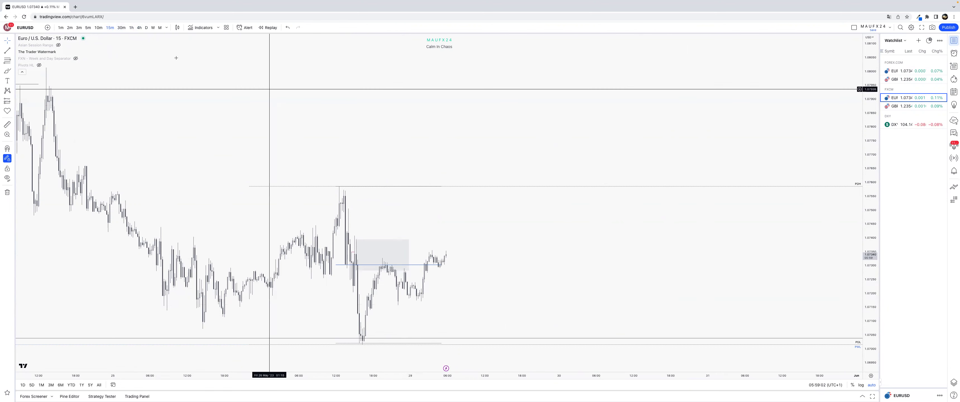
pyautogui.click(138, 28)
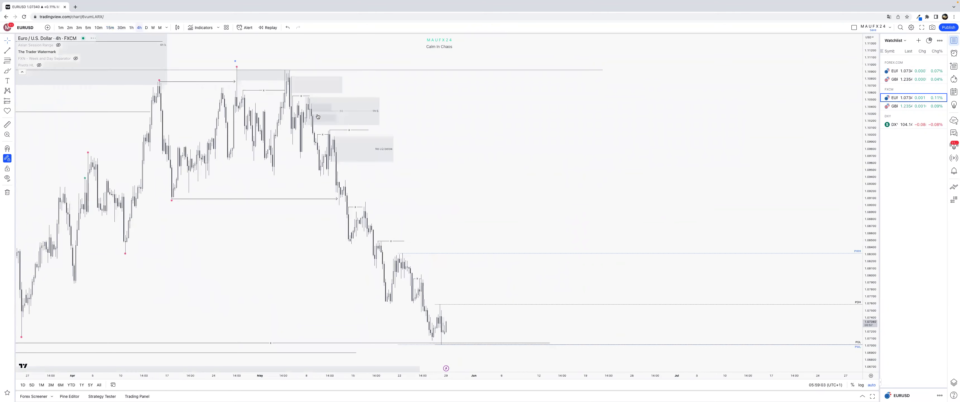
pyautogui.moveTo(489, 372); pyautogui.dragTo(331, 372)
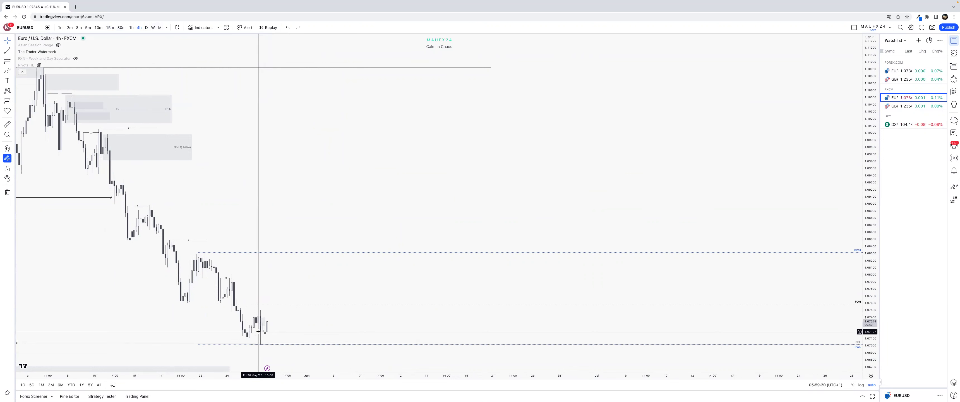
# - Go down to the 30-minute timeframe and draw a short horizontal trend line at the swing high inside the grey zone
pyautogui.click(122, 28)
pyautogui.click(129, 28)
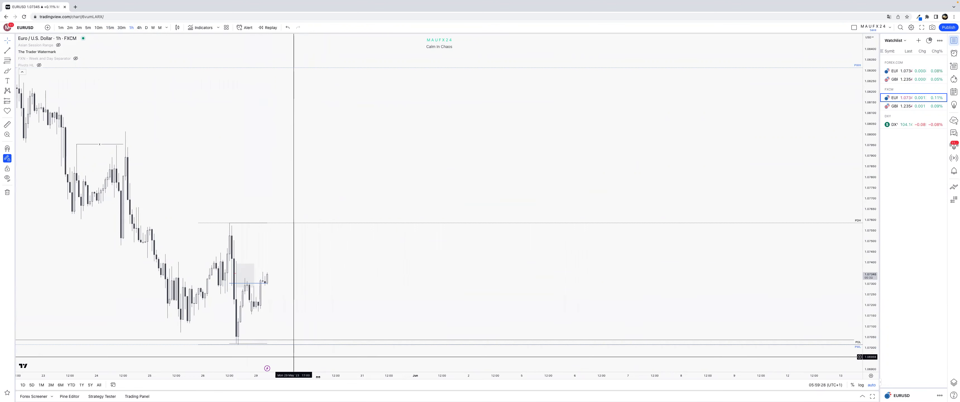
pyautogui.click(122, 28)
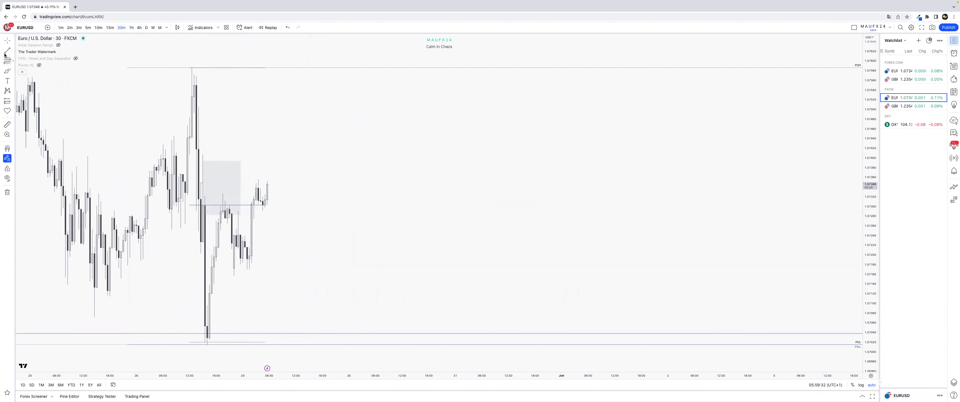
pyautogui.click(222, 193)
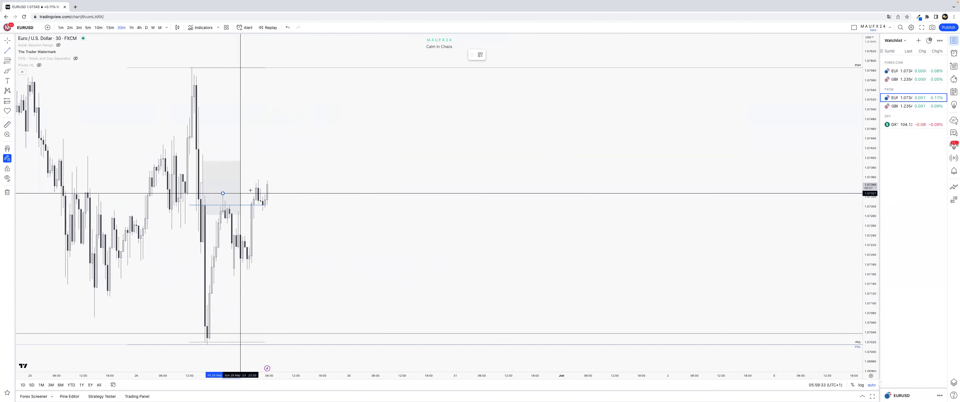
pyautogui.click(252, 192)
pyautogui.click(478, 59)
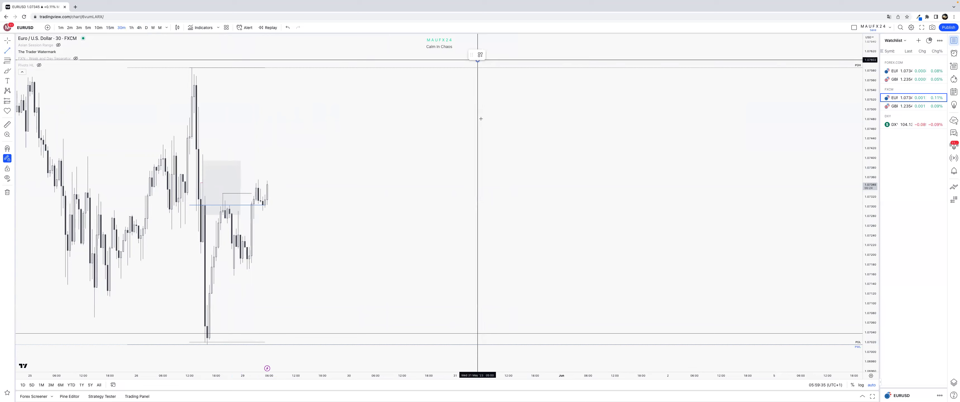
pyautogui.press('Escape')
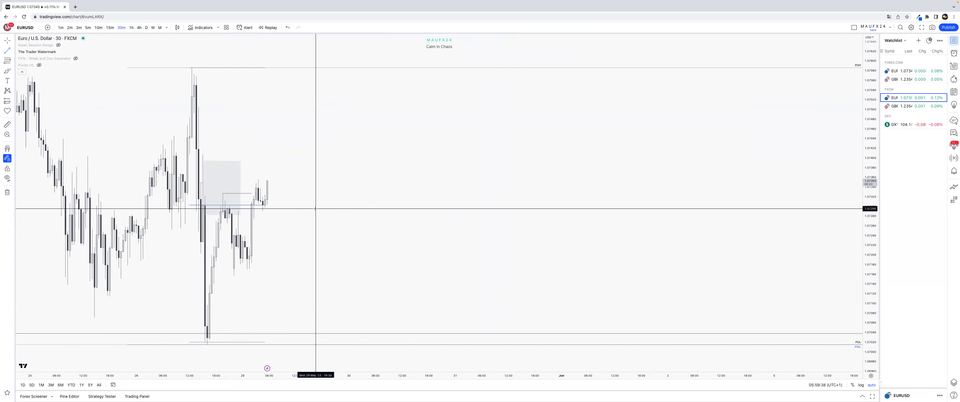
# - Apply the saved Sweep drawing template to the new horizontal line inside the grey zone
pyautogui.click(252, 193)
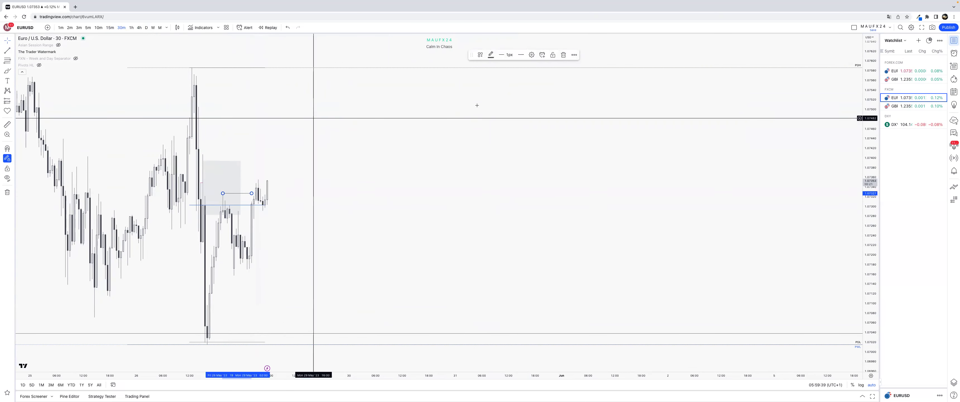
pyautogui.click(480, 55)
pyautogui.click(488, 124)
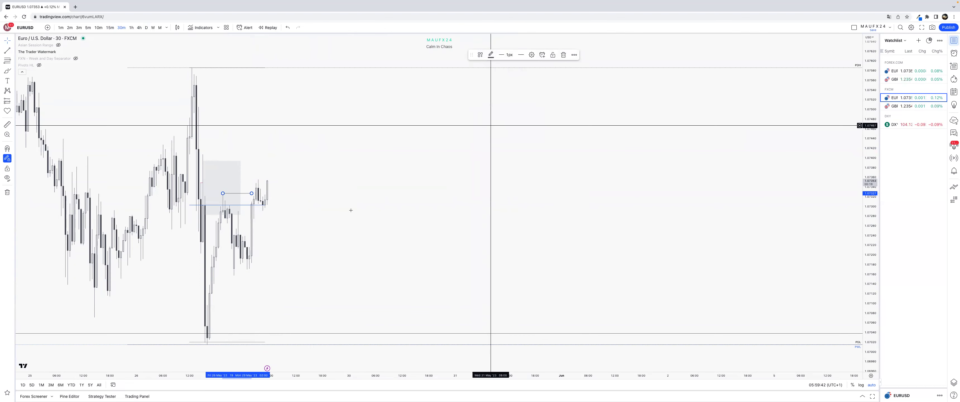
# - Show the hidden Asian Session Range indicator on the chart and deselect the trend line
pyautogui.click(58, 45)
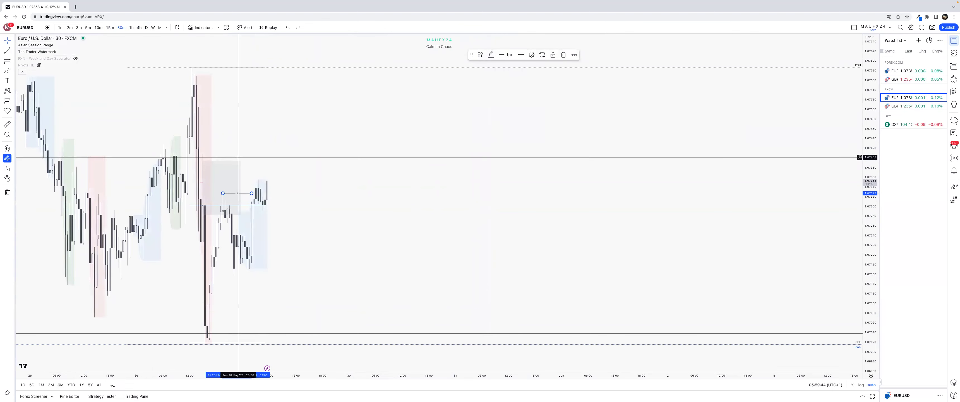
pyautogui.click(368, 140)
pyautogui.moveTo(368, 140); pyautogui.dragTo(375, 108)
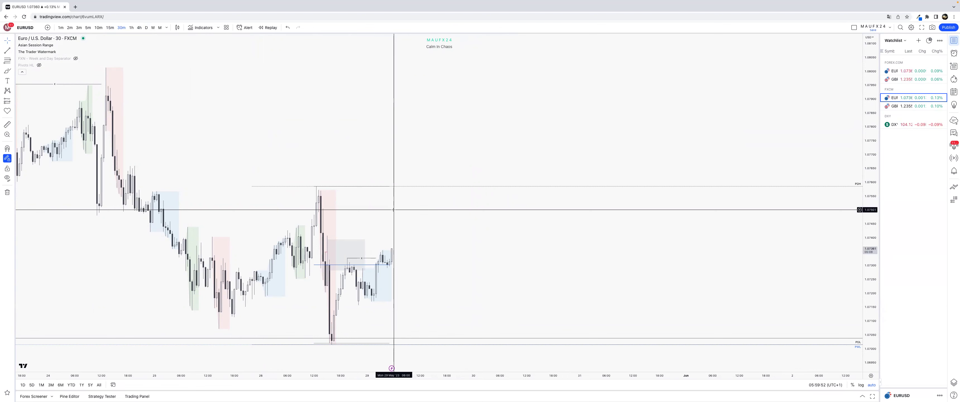
# - On the 15-minute timeframe, draw a short horizontal line from the latest Asian session high to the current candles and apply the LQ template
pyautogui.click(110, 27)
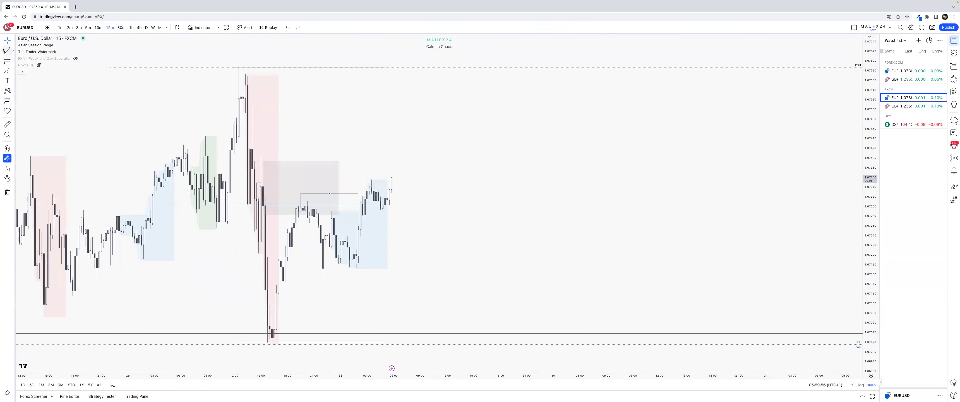
pyautogui.press('super')
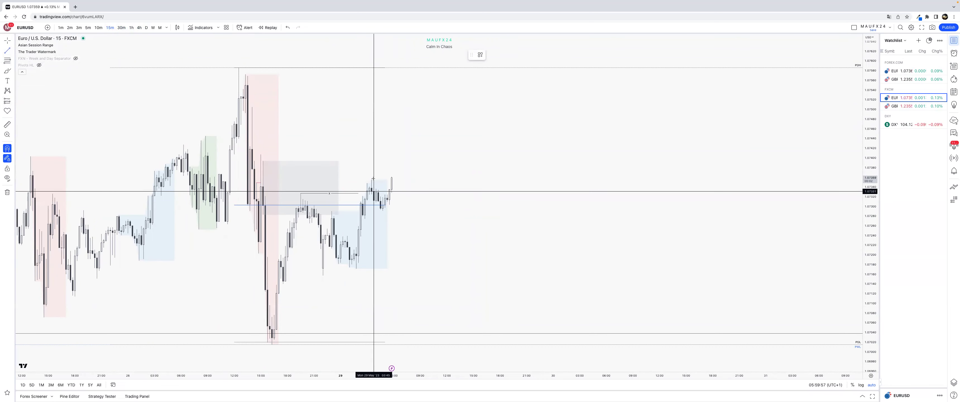
pyautogui.keyDown('super'); pyautogui.click(372, 178); pyautogui.keyUp('super')
pyautogui.click(390, 179)
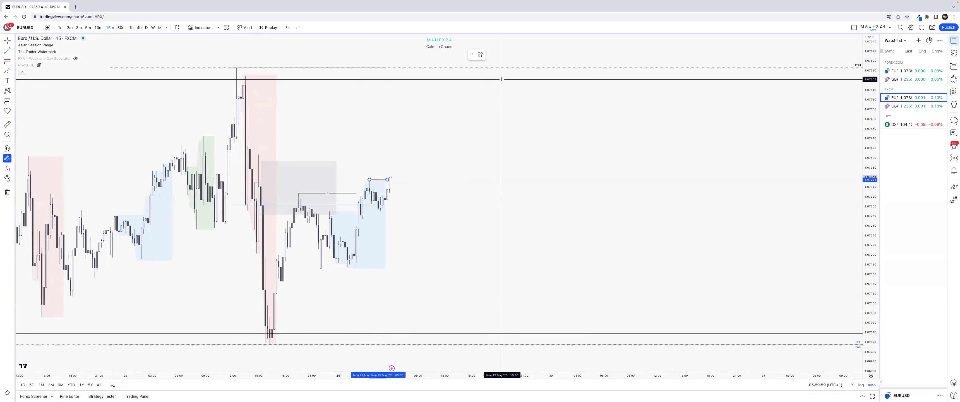
pyautogui.click(480, 54)
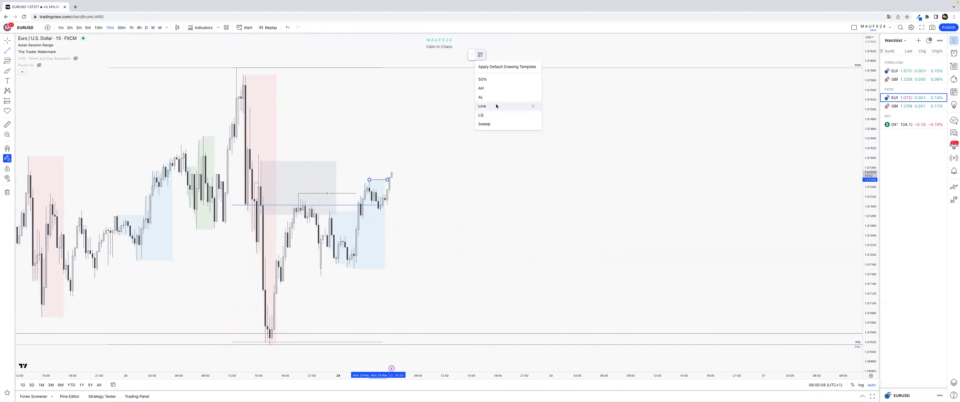
pyautogui.click(485, 114)
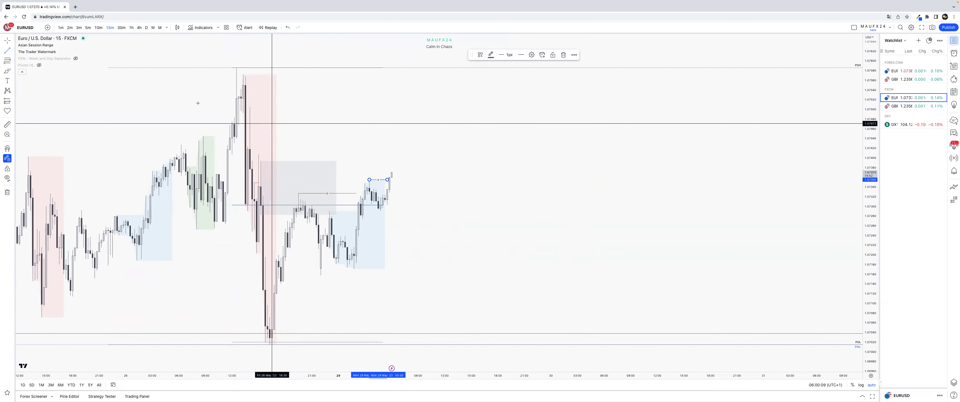
# - Switch the EURUSD chart to the 5-minute timeframe and discard the started trend line
pyautogui.click(88, 27)
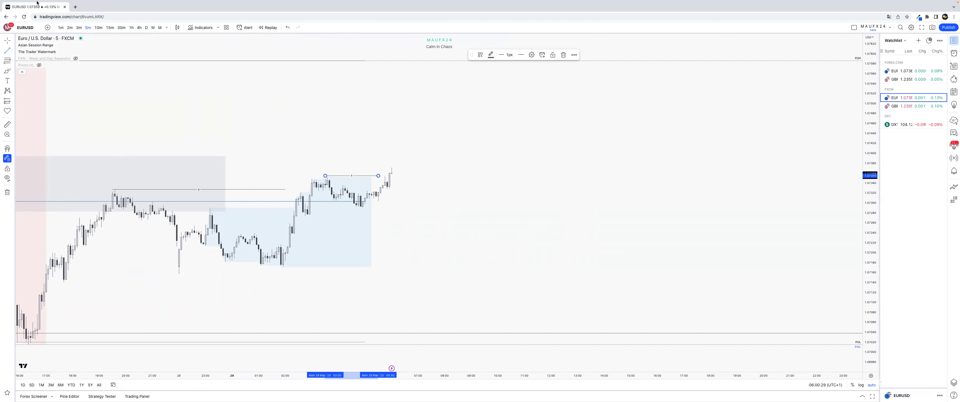
pyautogui.moveTo(2, 3)
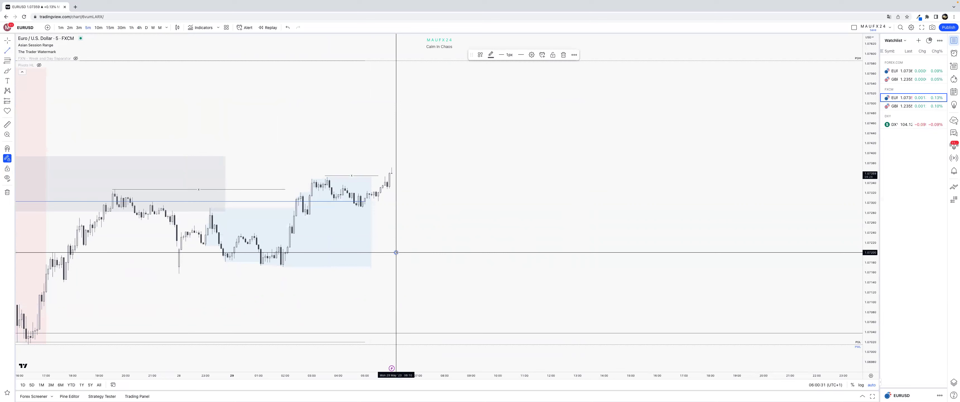
pyautogui.click(397, 252)
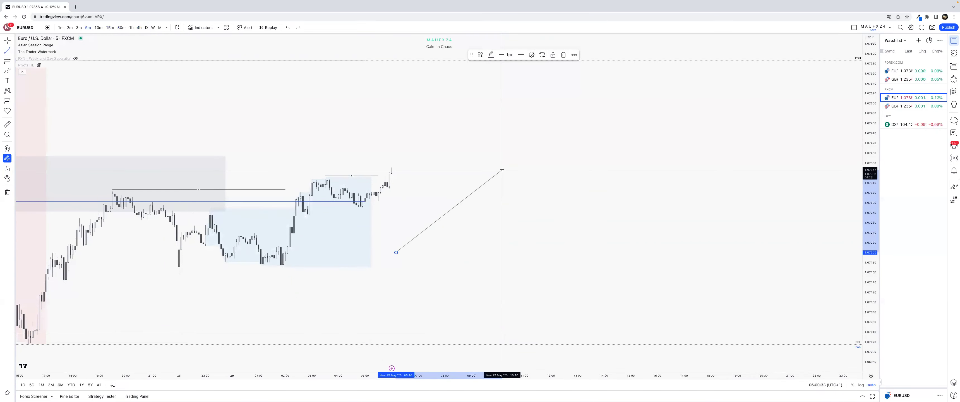
pyautogui.press('Escape')
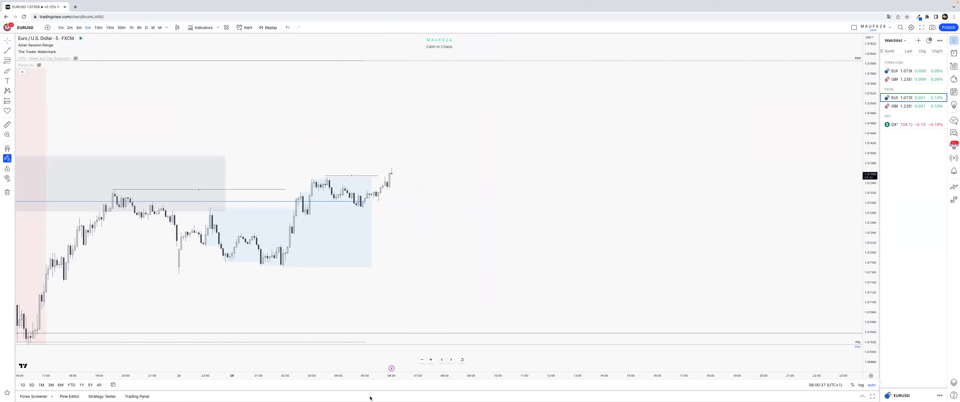
# - Draw a short horizontal arrow from the rising leg after Friday's low to the candles dropping just before the Asian session
pyautogui.moveTo(327, 375); pyautogui.dragTo(581, 346)
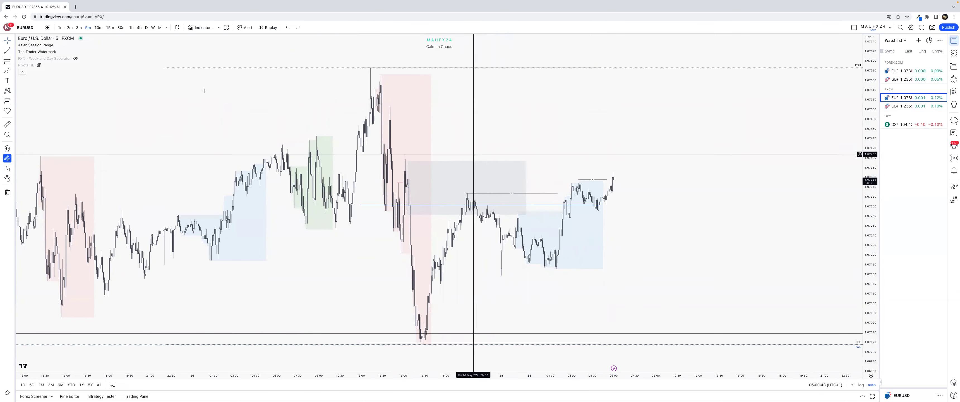
pyautogui.click(12, 52)
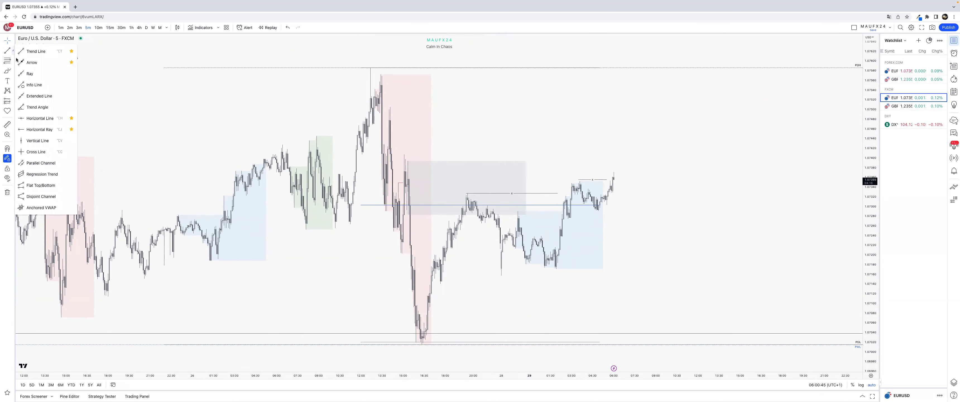
pyautogui.click(32, 62)
pyautogui.click(451, 249)
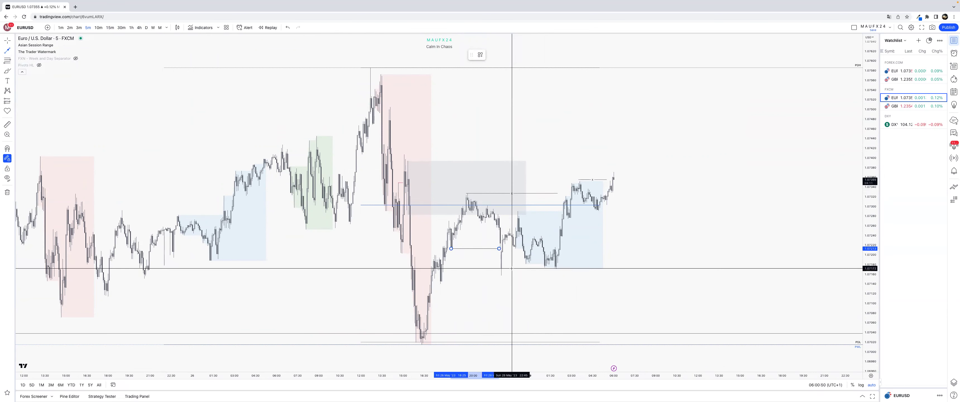
pyautogui.click(500, 248)
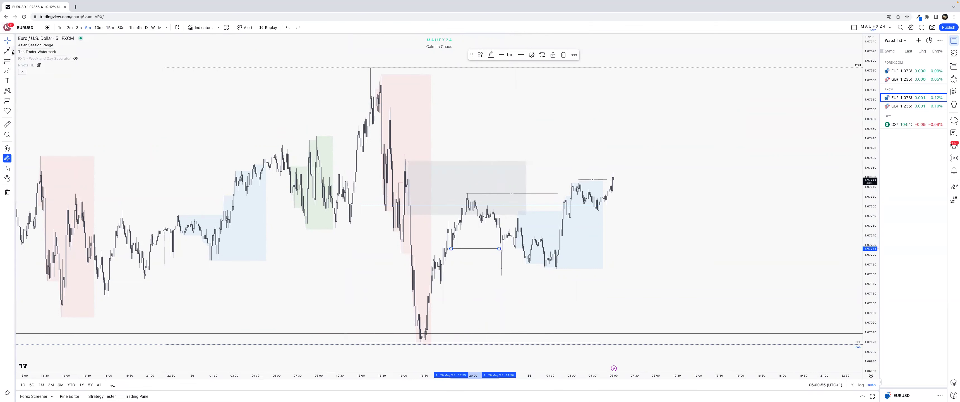
# - Draw a rising trend line beneath the swing lows up to the latest Asian session low and apply the LQ template
pyautogui.click(12, 51)
pyautogui.click(35, 51)
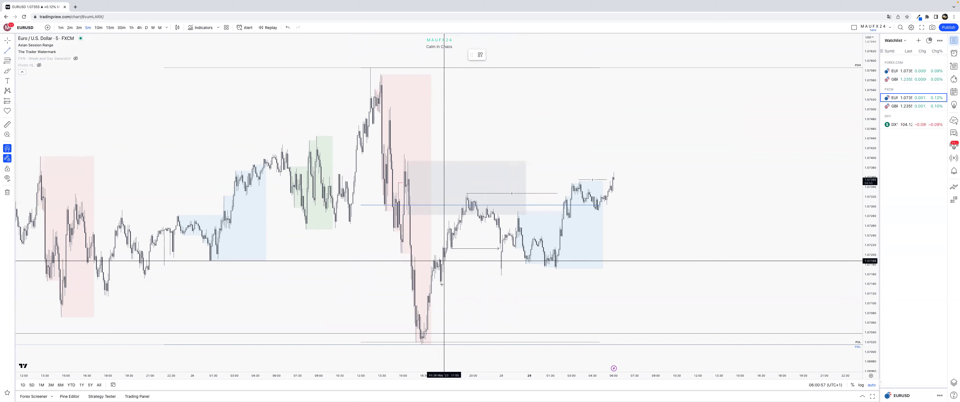
pyautogui.click(460, 286)
pyautogui.write('=')
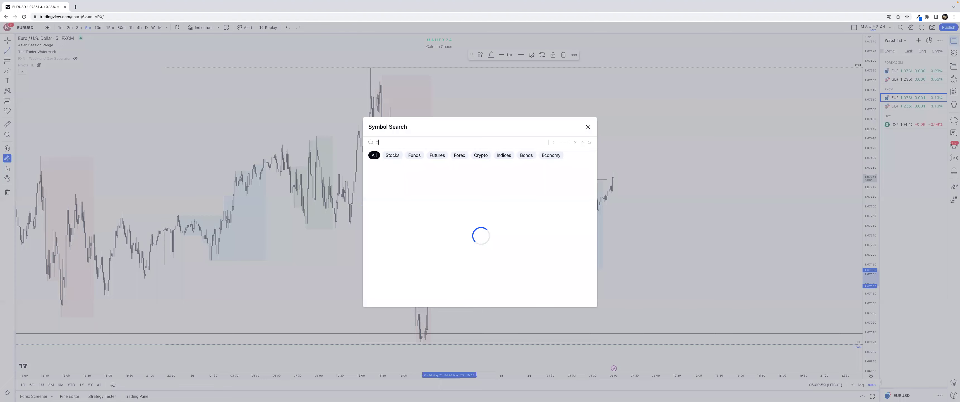
pyautogui.press('Escape')
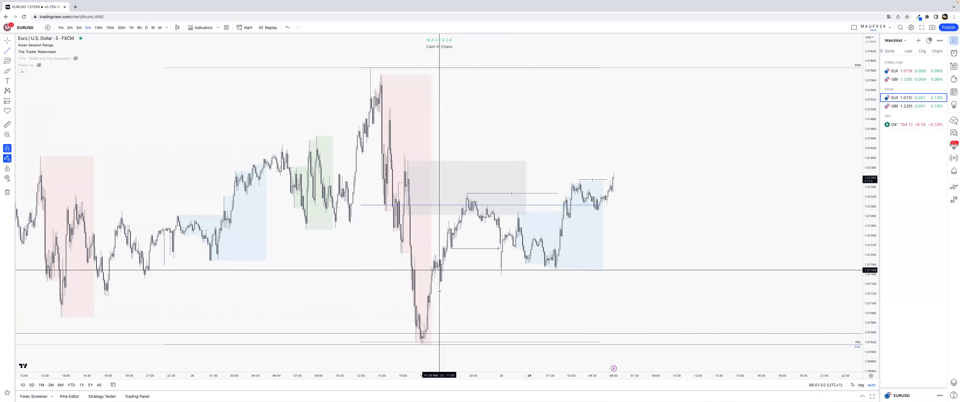
pyautogui.moveTo(441, 284); pyautogui.dragTo(577, 267)
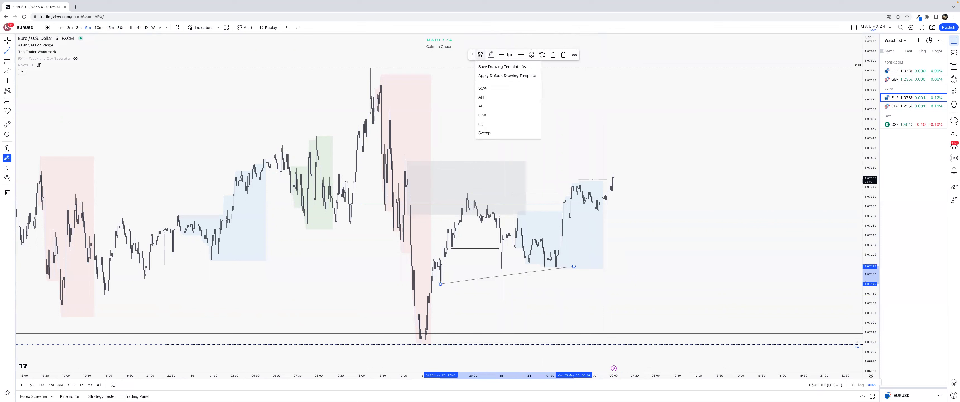
pyautogui.click(483, 127)
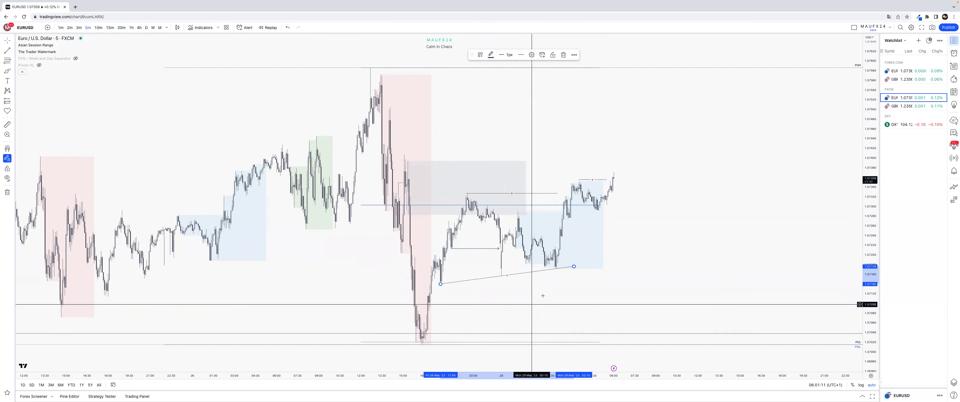
# - Realign the short LQ line horizontally with the latest Asian session high
pyautogui.click(579, 183)
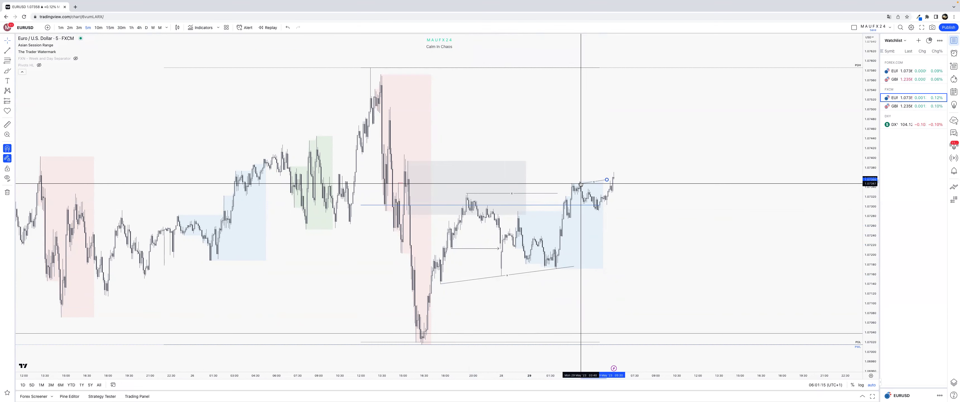
pyautogui.moveTo(580, 184); pyautogui.dragTo(607, 181)
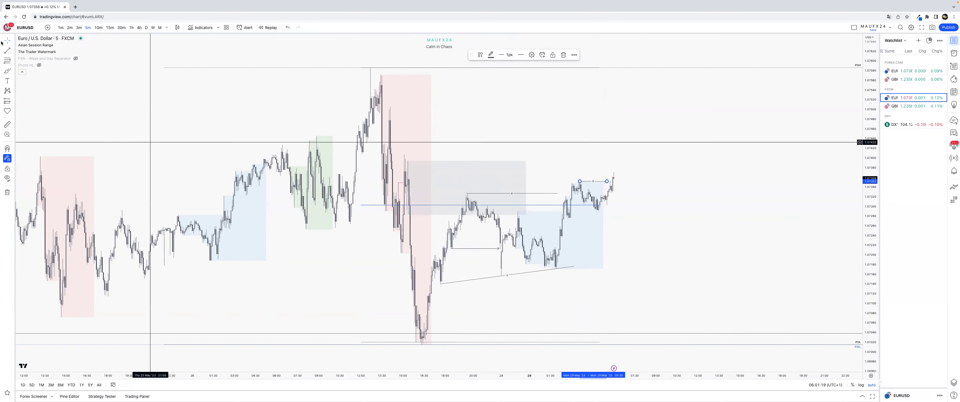
# - Try to mark the candle at the grey zone's left edge with a rectangle extended to the current candles, and delete it
pyautogui.click(13, 72)
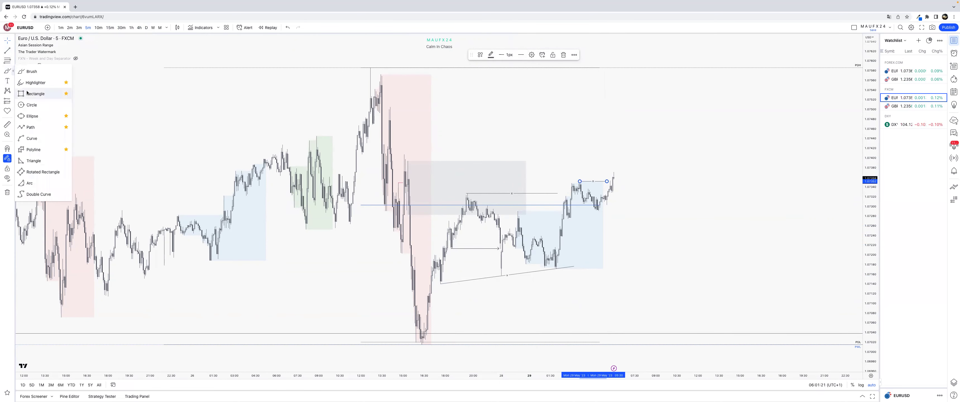
pyautogui.click(26, 93)
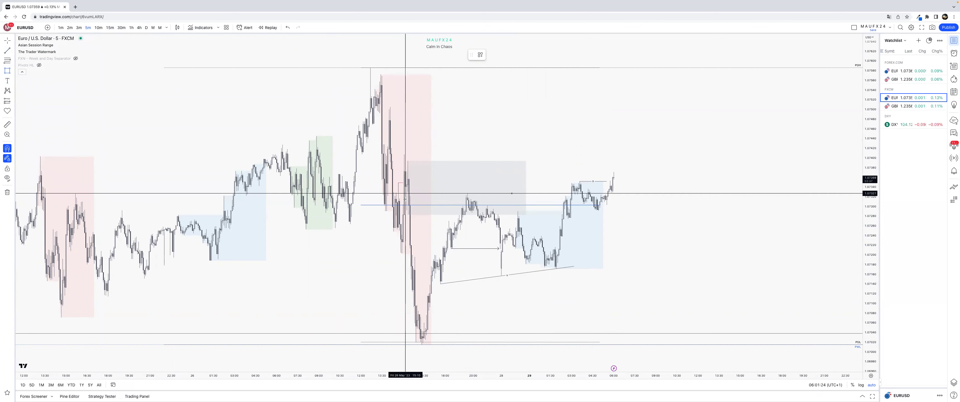
pyautogui.click(408, 192)
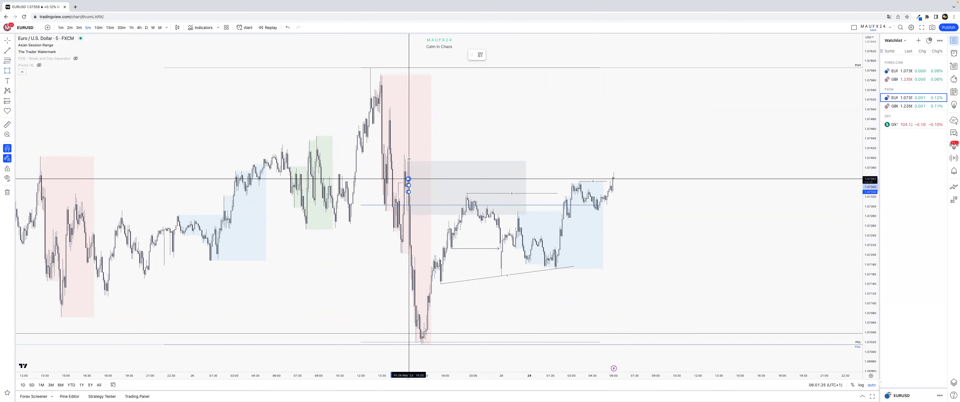
pyautogui.click(408, 161)
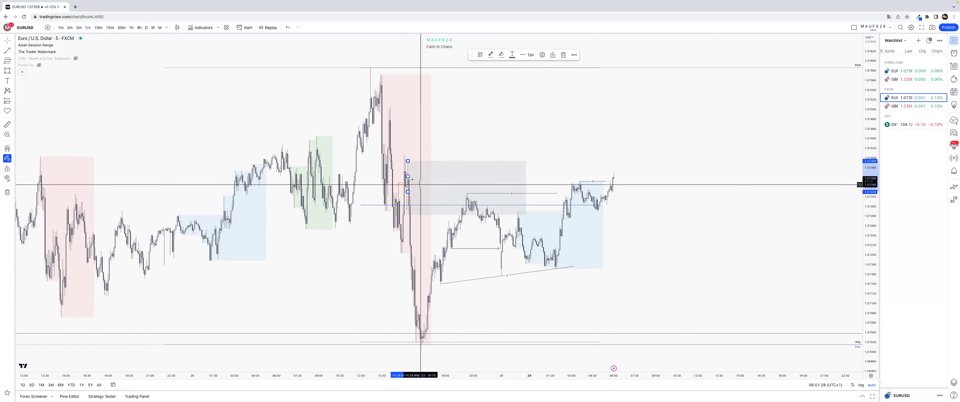
pyautogui.moveTo(408, 176); pyautogui.dragTo(613, 182)
pyautogui.press('BackSpace')
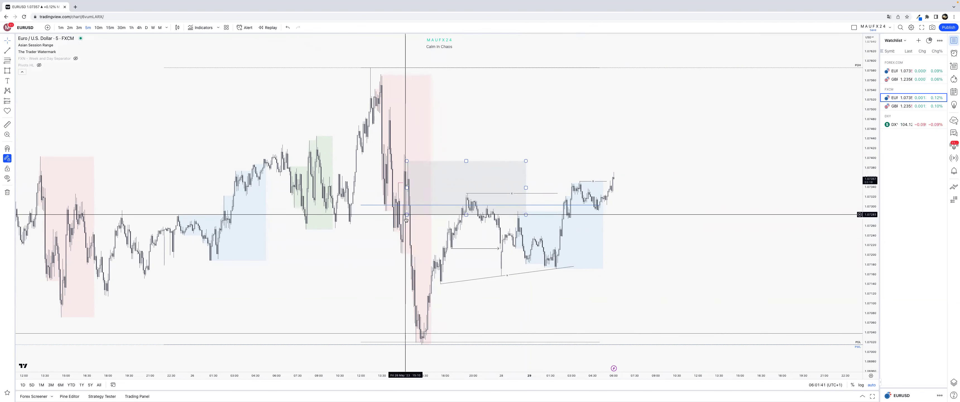
# - Try to stretch the grey zone's lower-left corner downward, undo the resize and deselect the zone
pyautogui.moveTo(408, 214); pyautogui.dragTo(404, 258)
pyautogui.press('super+z')
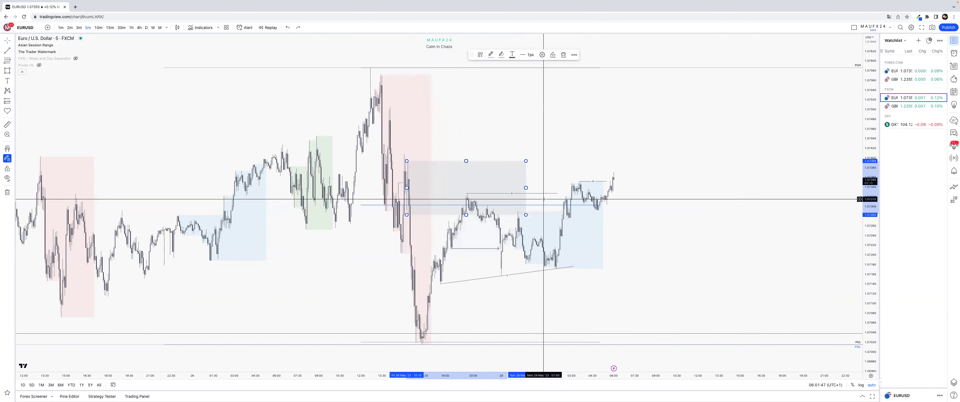
pyautogui.click(559, 148)
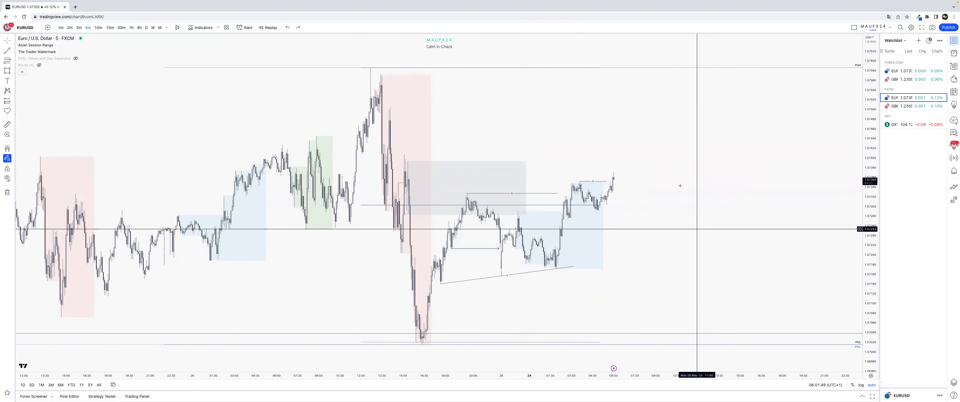
pyautogui.rightClick(670, 178)
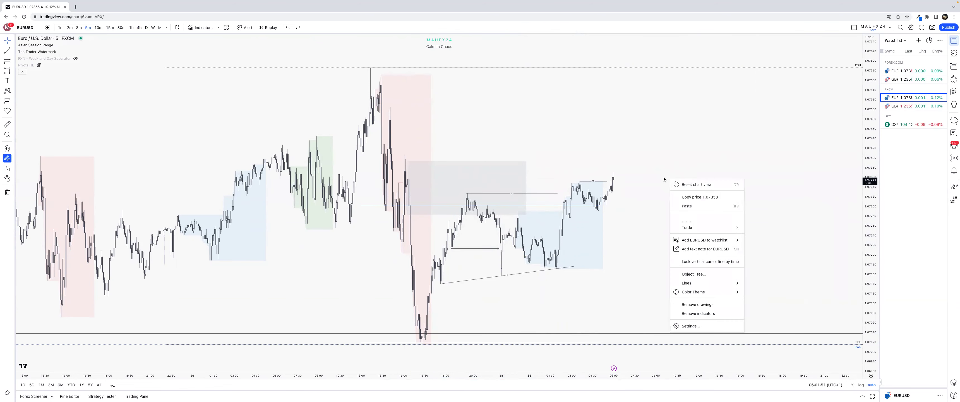
pyautogui.click(585, 174)
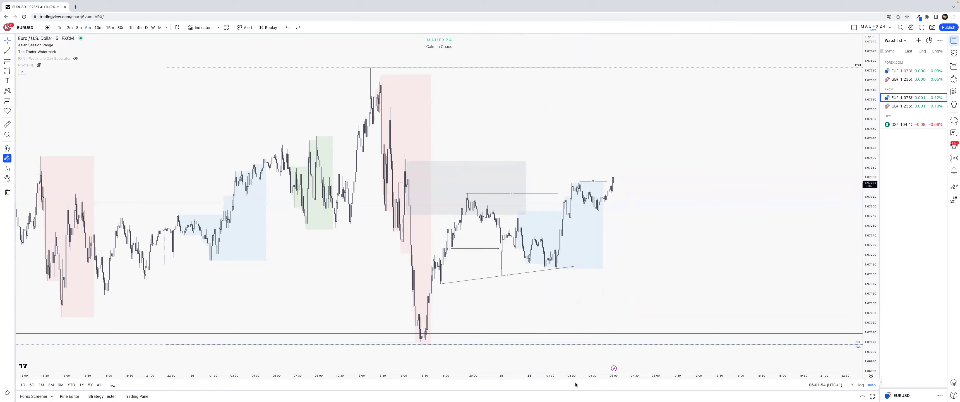
# - Examine EURUSD's recent sessions and drawn levels on the 5-minute timeframe, with a brief check of the 1-minute timeframe
pyautogui.scroll(-5, 597, 377)
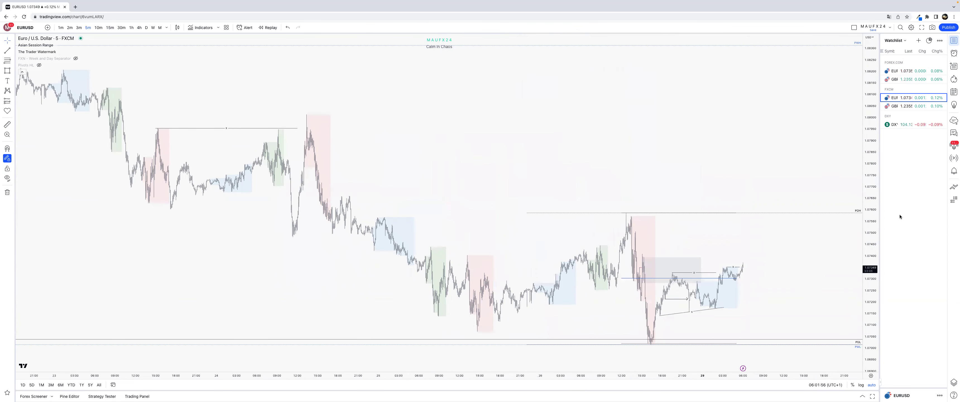
pyautogui.moveTo(873, 252); pyautogui.dragTo(873, 215)
pyautogui.moveTo(815, 276); pyautogui.dragTo(814, 126)
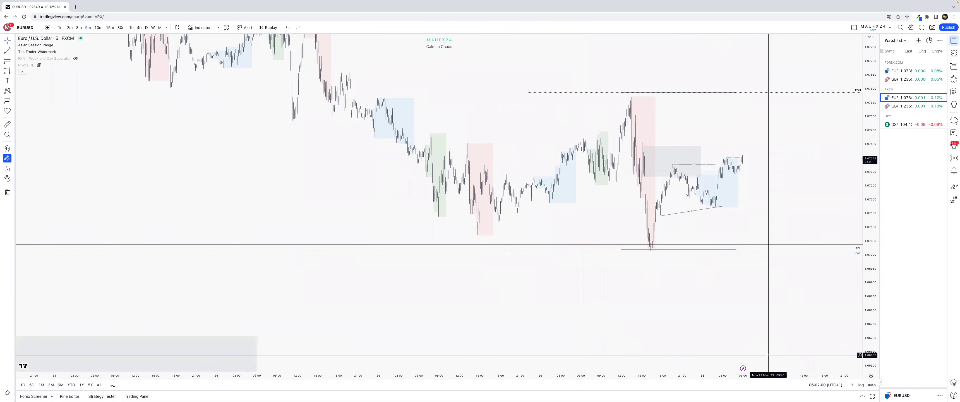
pyautogui.scroll(5, 746, 360)
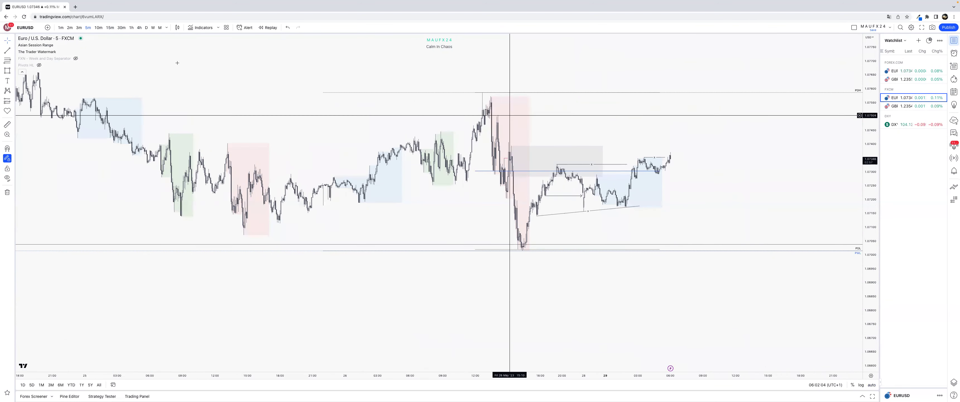
pyautogui.click(61, 28)
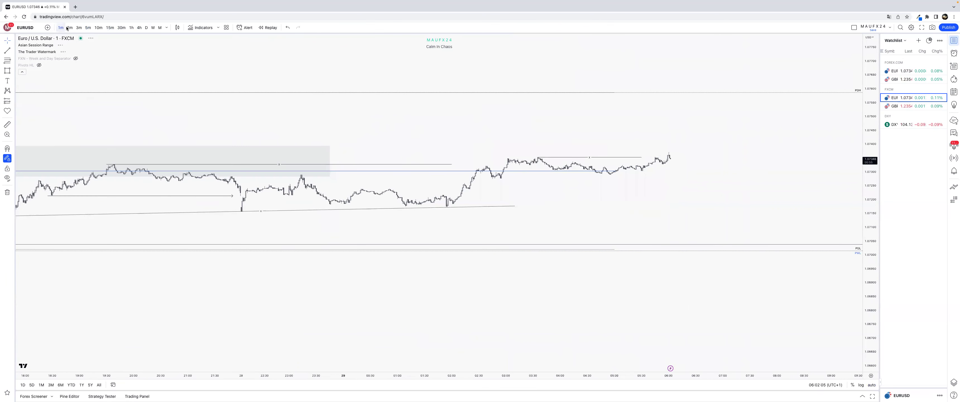
pyautogui.click(89, 29)
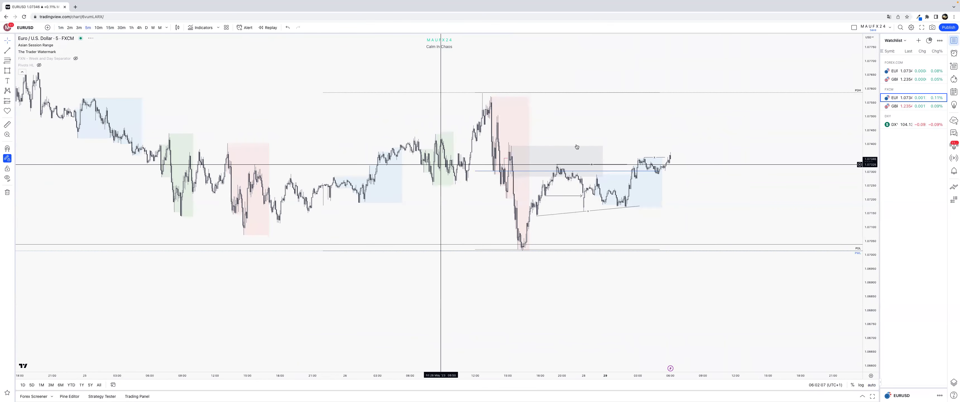
pyautogui.moveTo(878, 273); pyautogui.dragTo(877, 172)
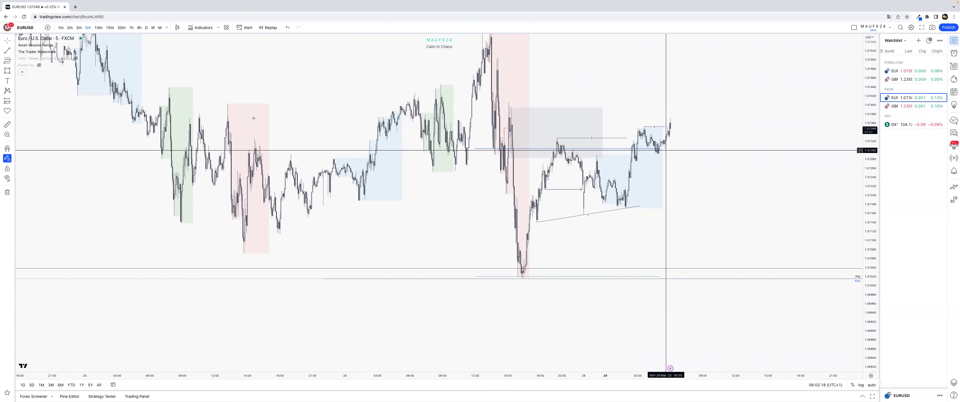
# - Review EURUSD on the 15-minute timeframe and open the FXCM GBPUSD chart from the watchlist
pyautogui.click(110, 28)
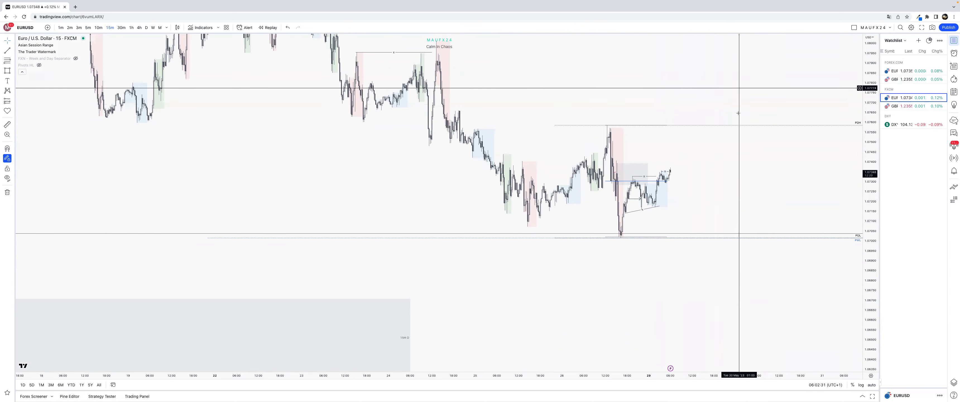
pyautogui.moveTo(785, 183); pyautogui.dragTo(731, 215)
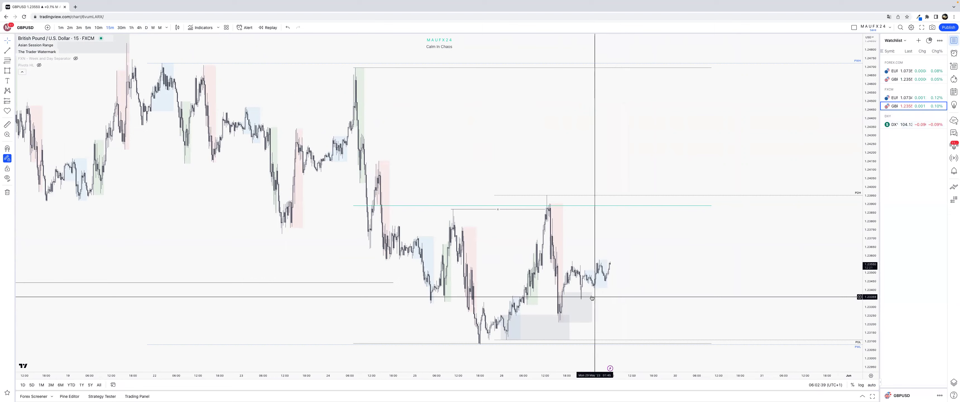
# - Check the grey zone below the GBPUSD price and switch the chart to the 5-minute timeframe
pyautogui.click(558, 293)
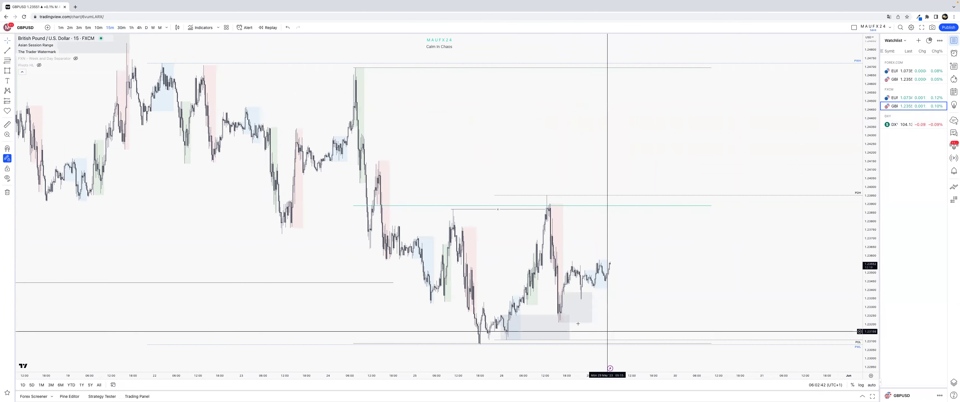
pyautogui.press('Escape')
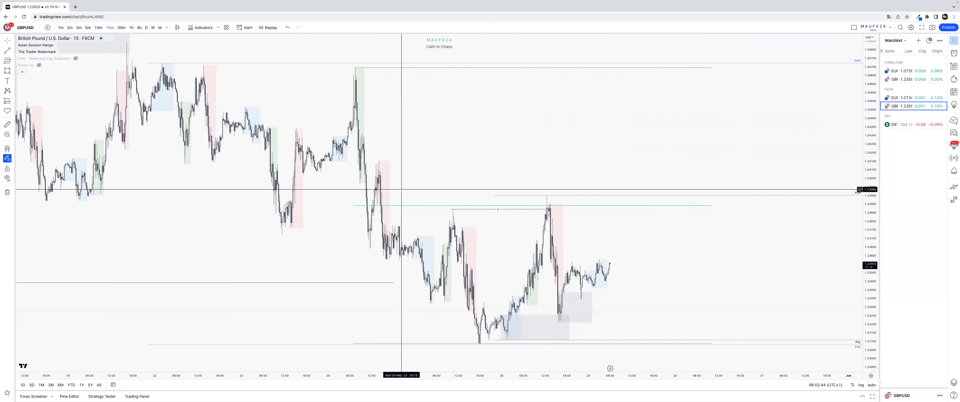
pyautogui.click(84, 28)
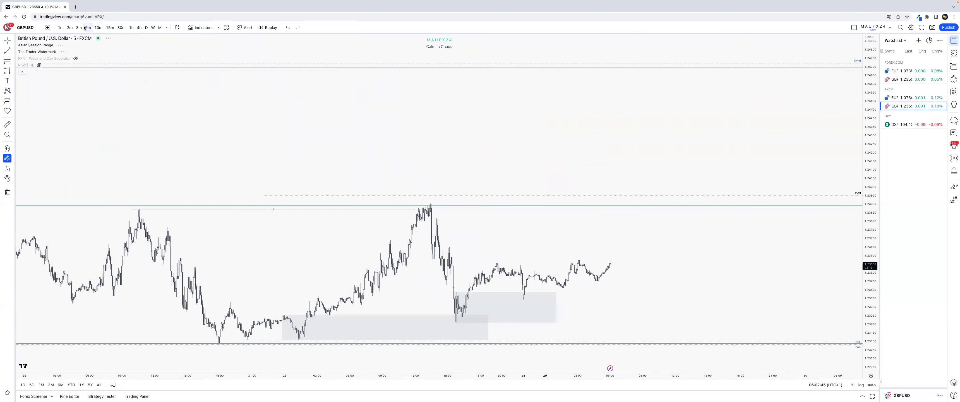
# - Switch GBPUSD to the 15-minute timeframe and draw a rising trend line beneath the 26 May lows
pyautogui.click(110, 28)
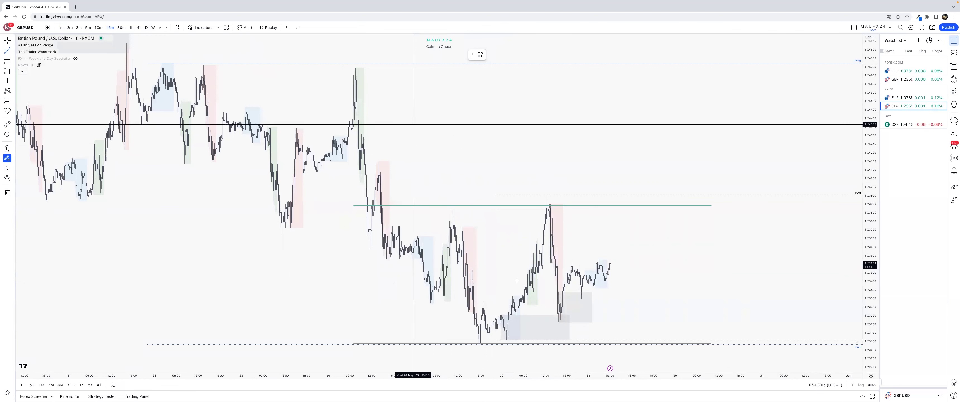
pyautogui.click(507, 339)
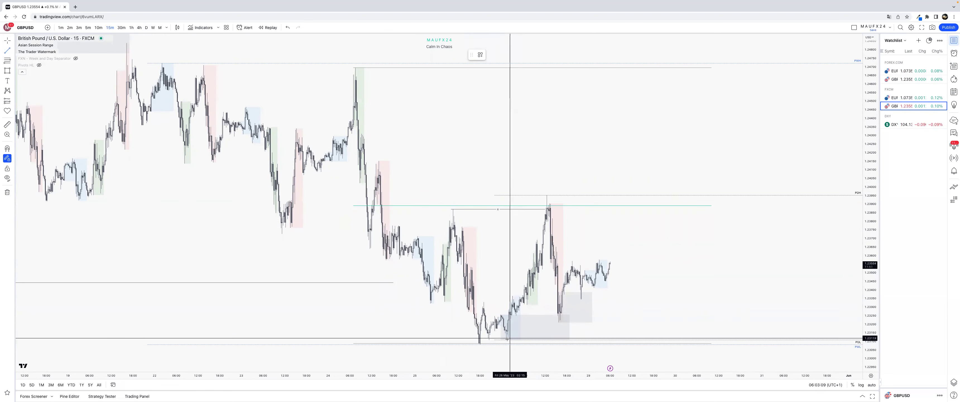
pyautogui.click(579, 316)
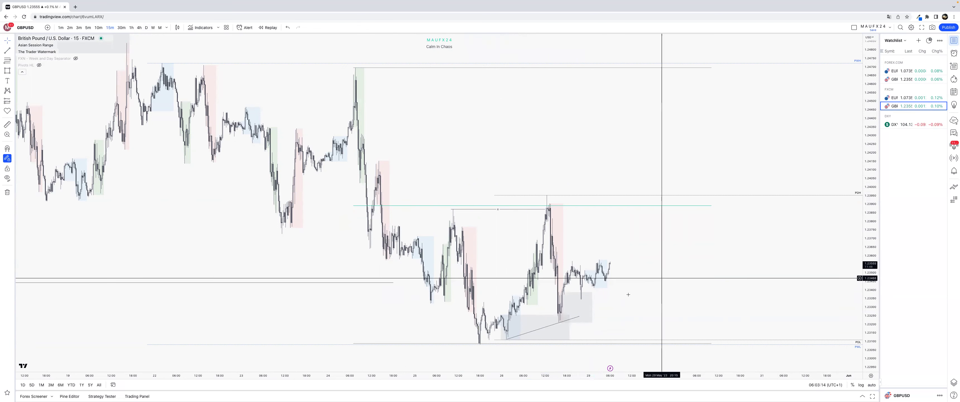
# - Extend the rising trend line's start back to the 25 May lowest low, apply a saved drawing template and deselect the line
pyautogui.rightClick(500, 340)
pyautogui.click(497, 337)
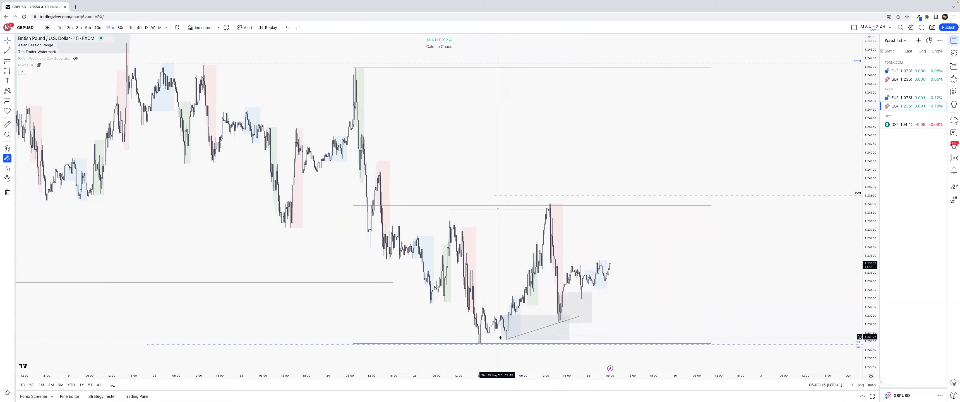
pyautogui.click(507, 339)
pyautogui.moveTo(485, 346); pyautogui.dragTo(480, 345)
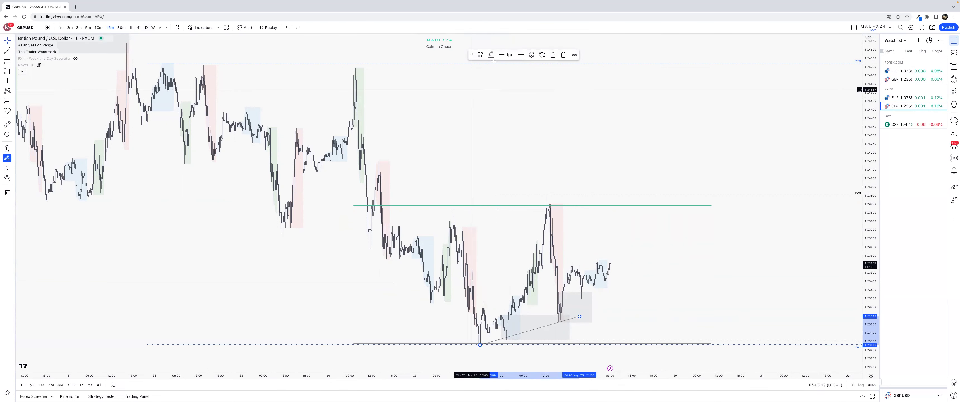
pyautogui.click(484, 126)
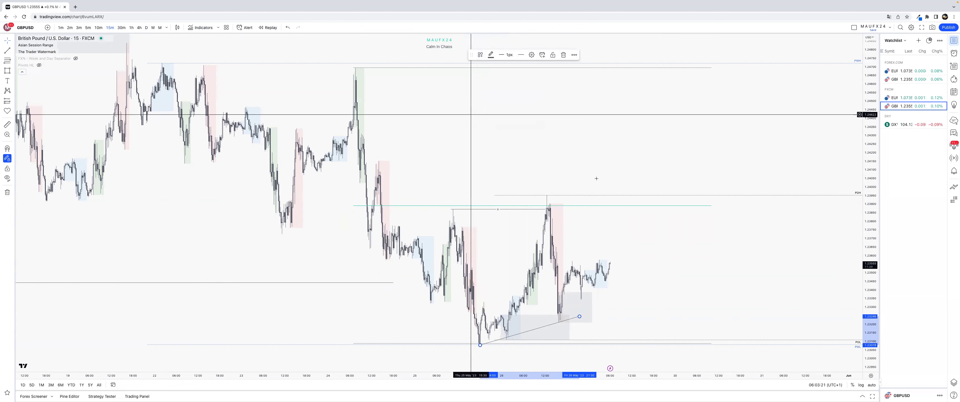
pyautogui.rightClick(669, 218)
pyautogui.click(617, 217)
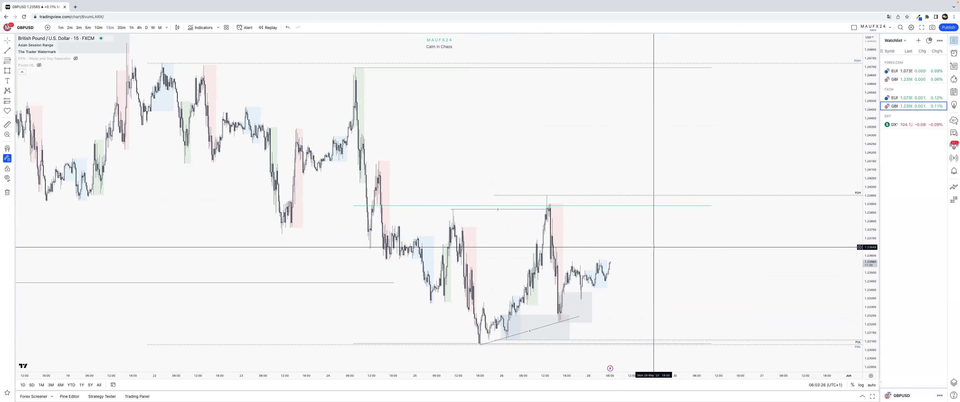
# - Draw a horizontal line from the pullback high inside GBPUSD's 26 May red session range to just beyond the current candle
pyautogui.moveTo(619, 373); pyautogui.dragTo(600, 374)
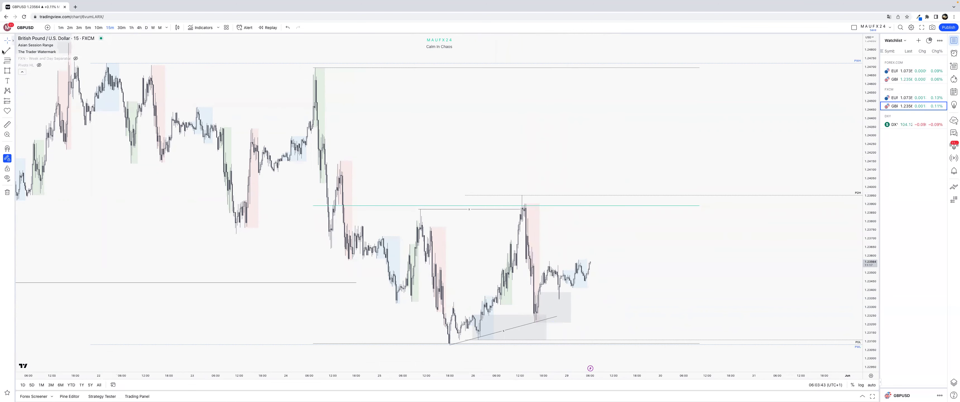
pyautogui.press('super')
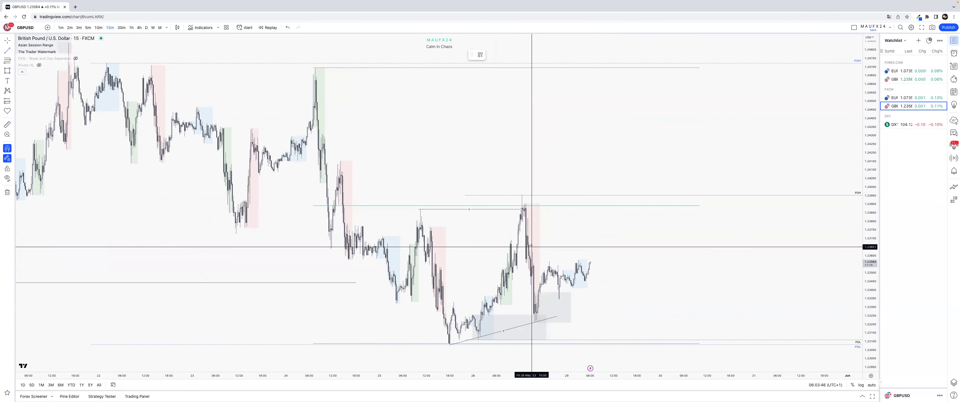
pyautogui.moveTo(532, 247); pyautogui.dragTo(595, 246)
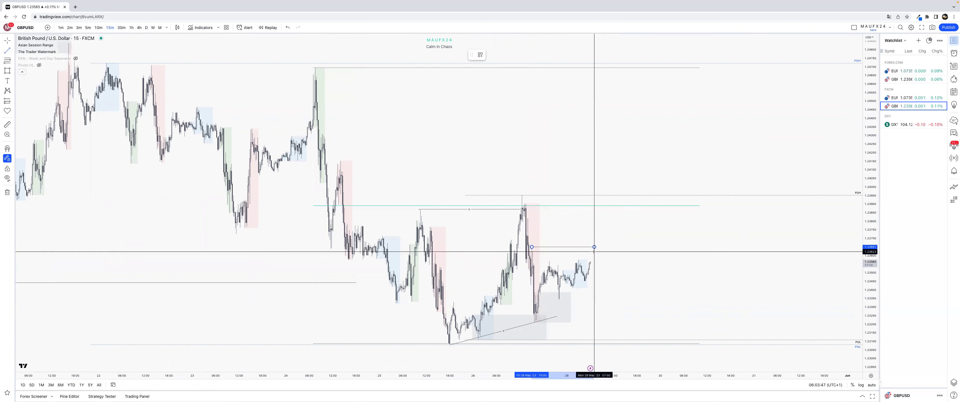
# - Open the FXCM EURUSD chart and draw a horizontal line from the 26 May pullback high above the grey zone to the current candle
pyautogui.click(927, 97)
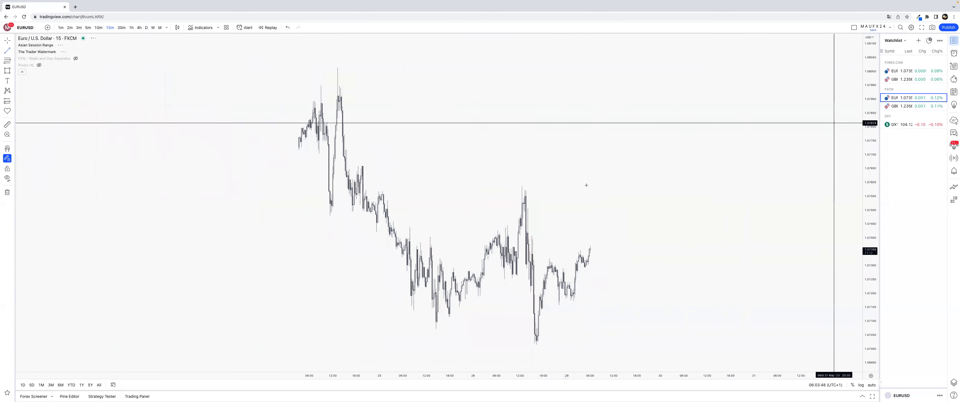
pyautogui.keyDown('super'); pyautogui.click(536, 233); pyautogui.keyUp('super')
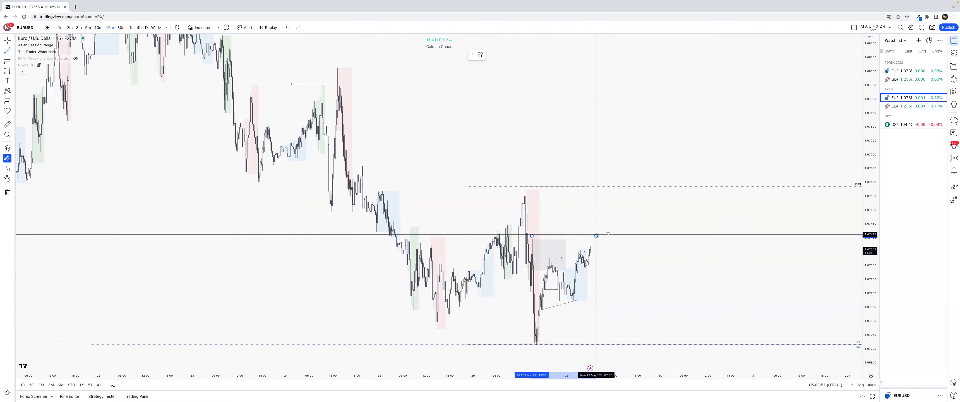
pyautogui.moveTo(596, 234); pyautogui.dragTo(596, 235)
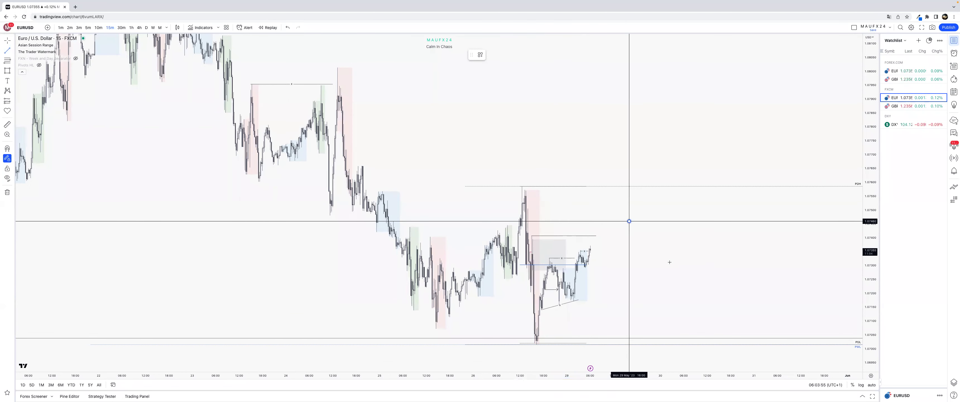
pyautogui.moveTo(629, 221); pyautogui.dragTo(670, 262)
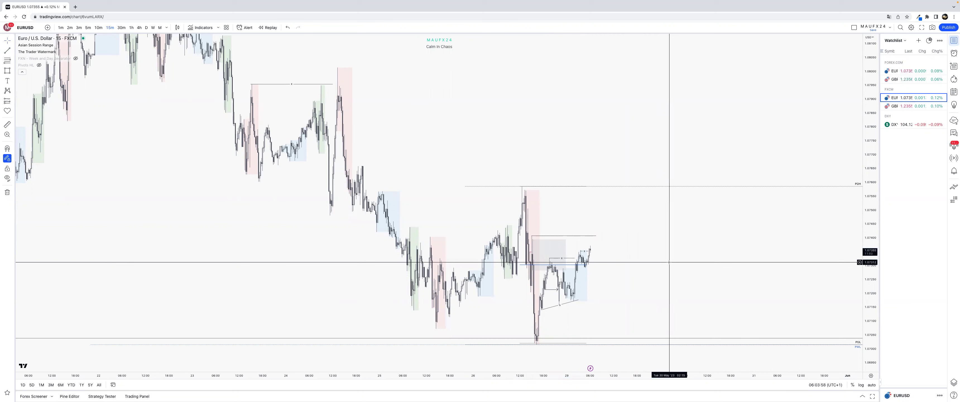
pyautogui.rightClick(670, 262)
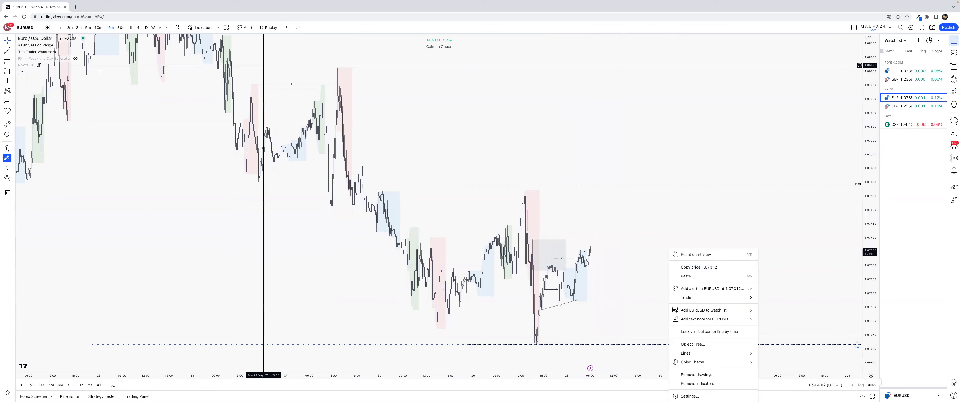
# - Examine EURUSD's new level and grey zone on the 3-minute and 5-minute timeframes, and return to the 15-minute timeframe
pyautogui.click(88, 27)
pyautogui.click(79, 28)
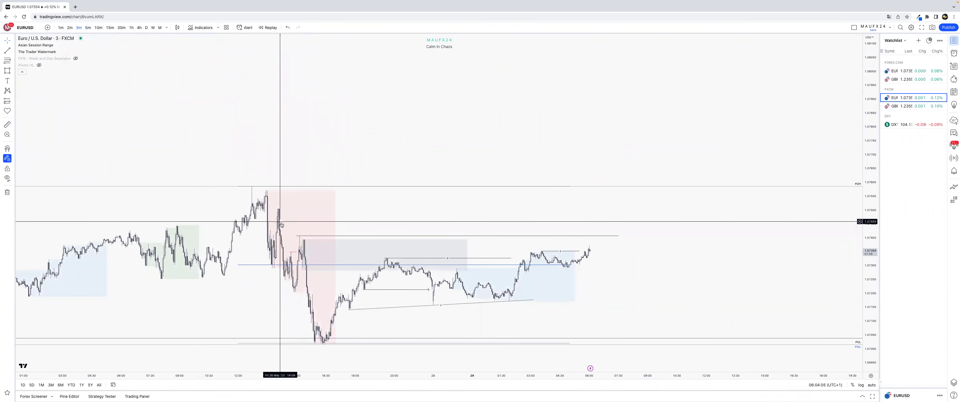
pyautogui.click(88, 27)
pyautogui.click(110, 27)
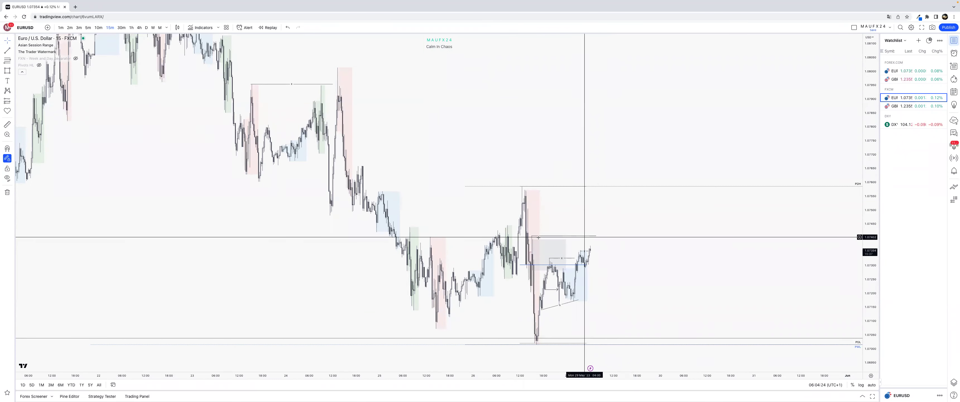
# - Open the FXCM GBPUSD chart on the 5-minute timeframe and draw a short horizontal line under the late 26 May lows
pyautogui.click(910, 107)
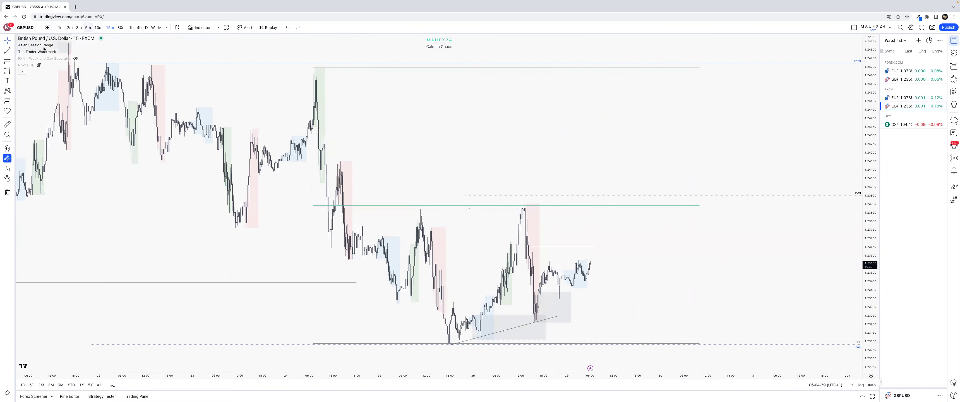
pyautogui.press('5')
pyautogui.press('Return')
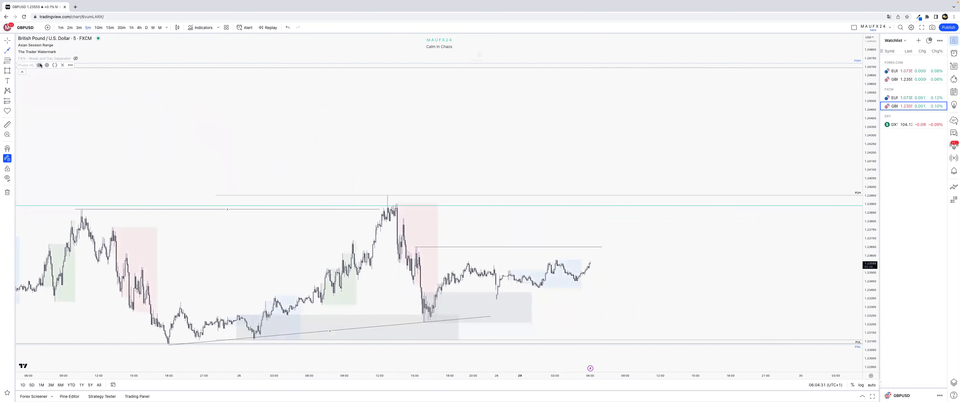
pyautogui.press('super')
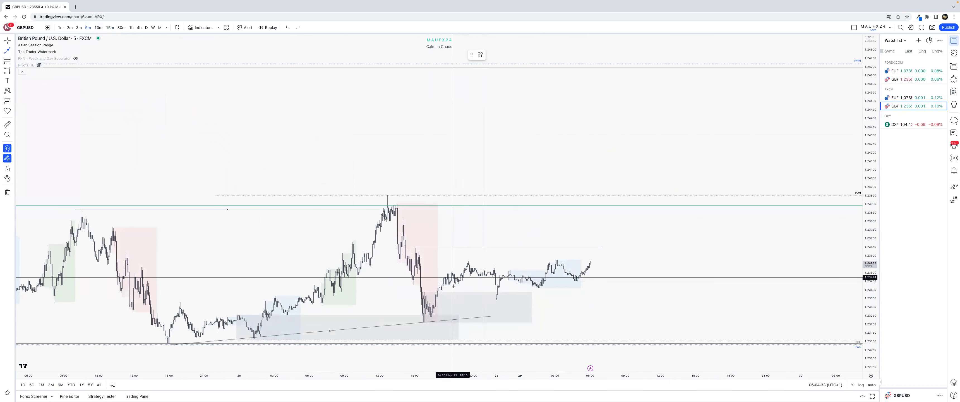
pyautogui.click(502, 285)
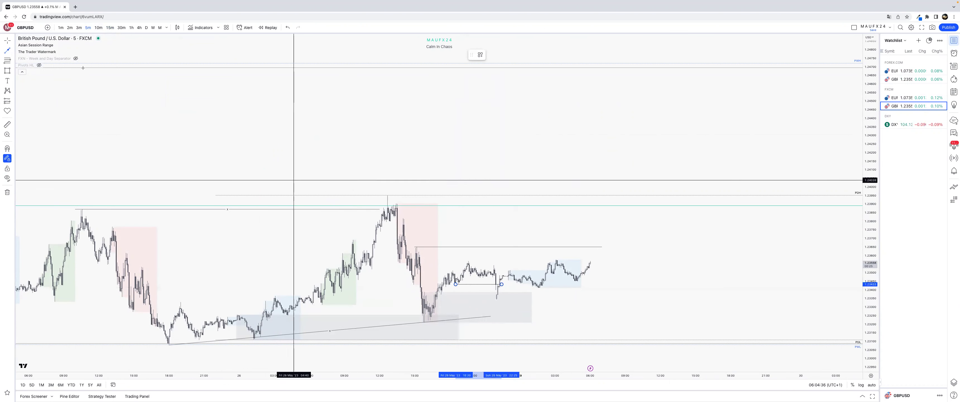
# - Draw a horizontal line from GBPUSD's late 26 May high to the latest Asian range's rise and apply a saved drawing template
pyautogui.click(19, 52)
pyautogui.press('super')
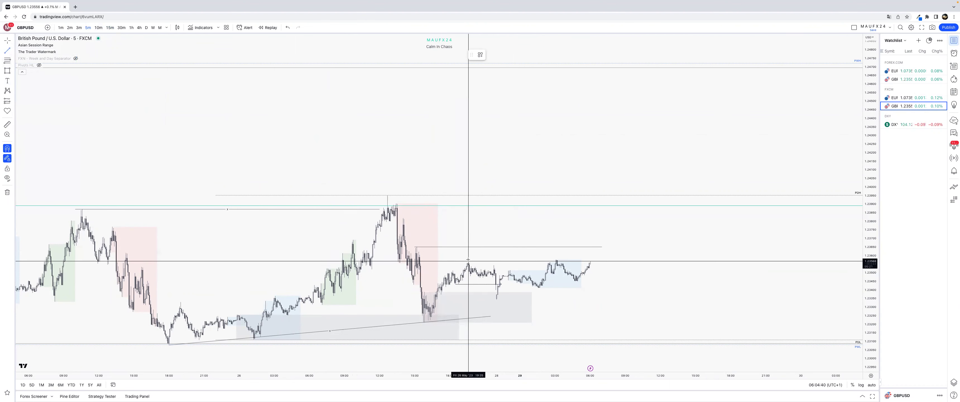
pyautogui.moveTo(469, 261); pyautogui.dragTo(538, 262)
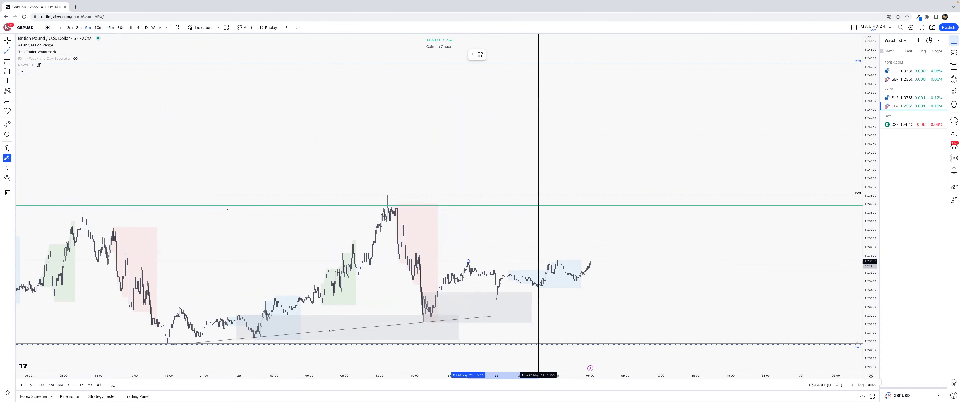
pyautogui.keyDown('shift'); pyautogui.click(550, 264); pyautogui.keyUp('shift')
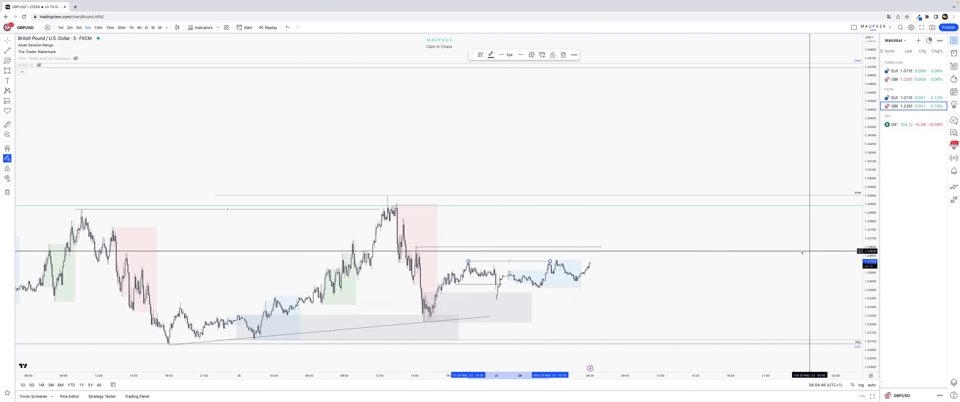
# - Shorten the short line under the late 26 May lows so that it ends at the sharp drop candle
pyautogui.moveTo(878, 292); pyautogui.dragTo(877, 139)
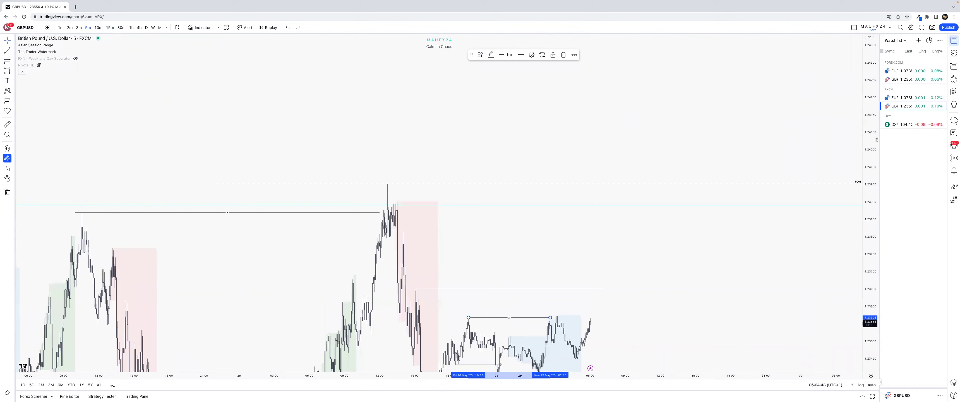
pyautogui.rightClick(596, 263)
pyautogui.moveTo(535, 246); pyautogui.dragTo(525, 187)
pyautogui.moveTo(620, 226); pyautogui.dragTo(611, 195)
pyautogui.click(483, 274)
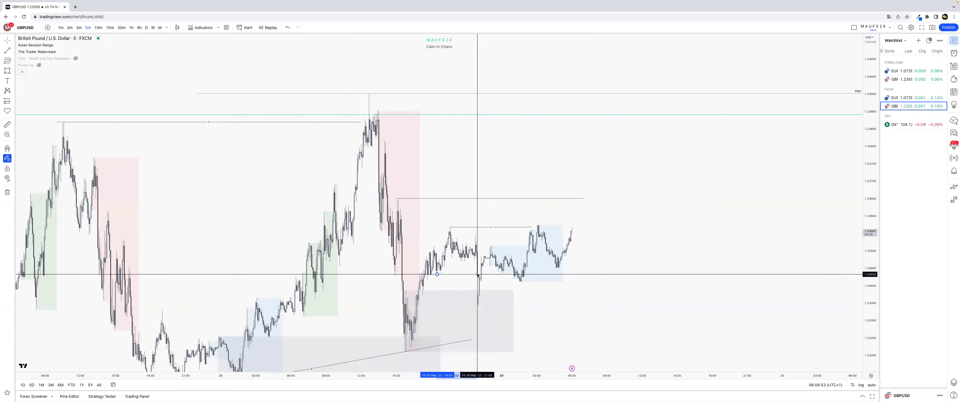
pyautogui.click(475, 274)
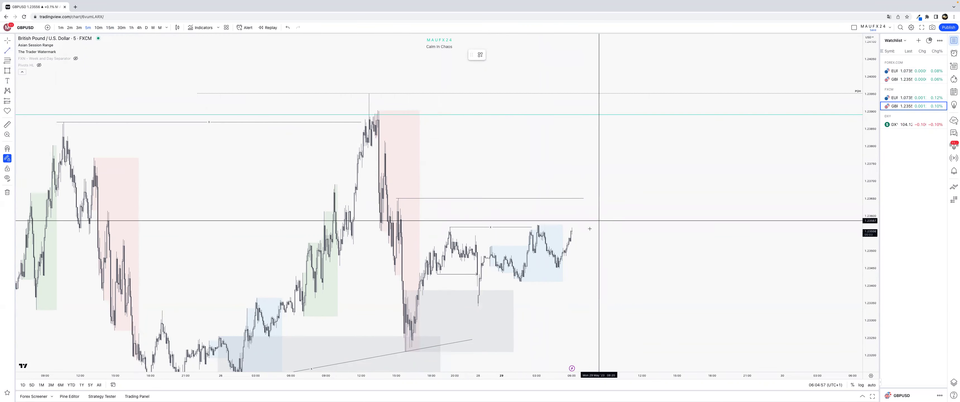
# - Mark the latest Asian session range's high and low with horizontal lines using the AH and AL templates
pyautogui.press('super')
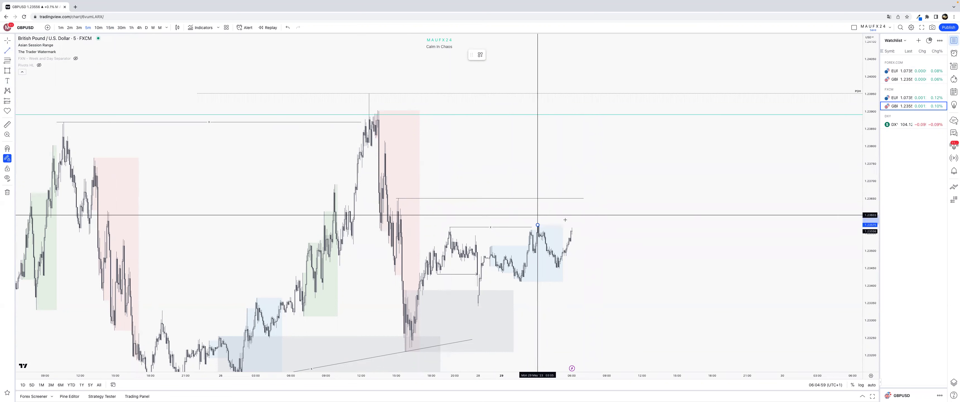
pyautogui.click(565, 220)
pyautogui.click(480, 55)
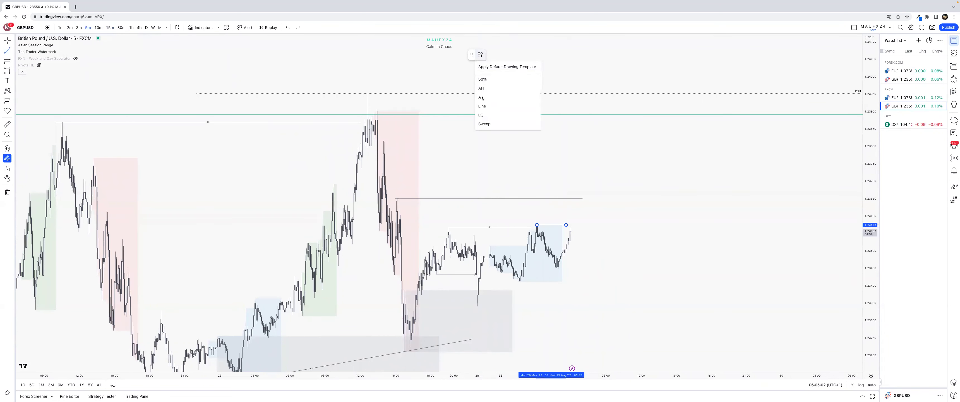
pyautogui.press('ctrl')
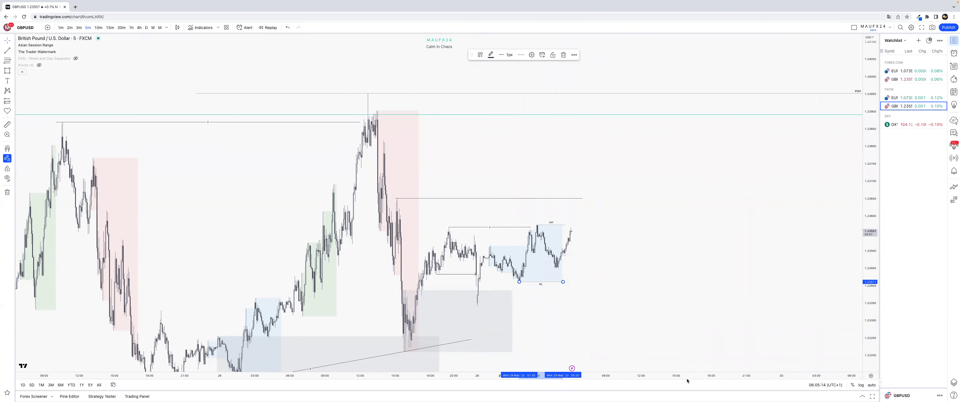
# - On GBPUSD's 15-minute timeframe, draw a rectangular price zone over the 24 May high spike and extend it forward to 25 May
pyautogui.moveTo(688, 377); pyautogui.dragTo(776, 375)
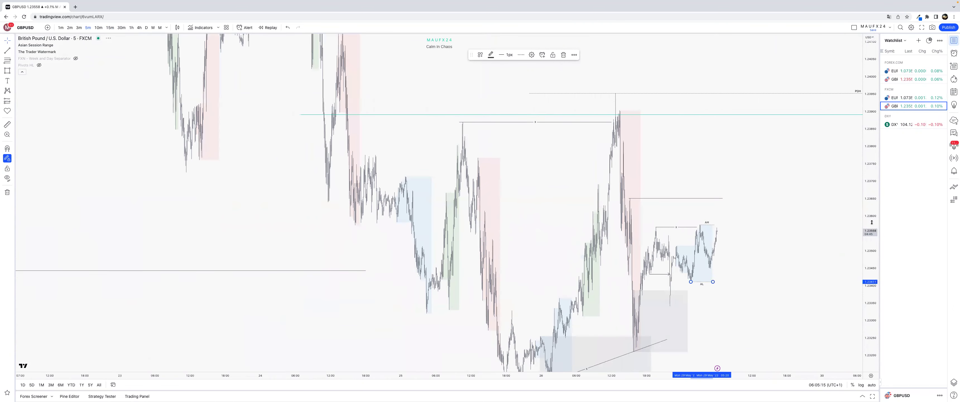
pyautogui.moveTo(871, 223); pyautogui.dragTo(871, 290)
pyautogui.moveTo(612, 89); pyautogui.dragTo(586, 168)
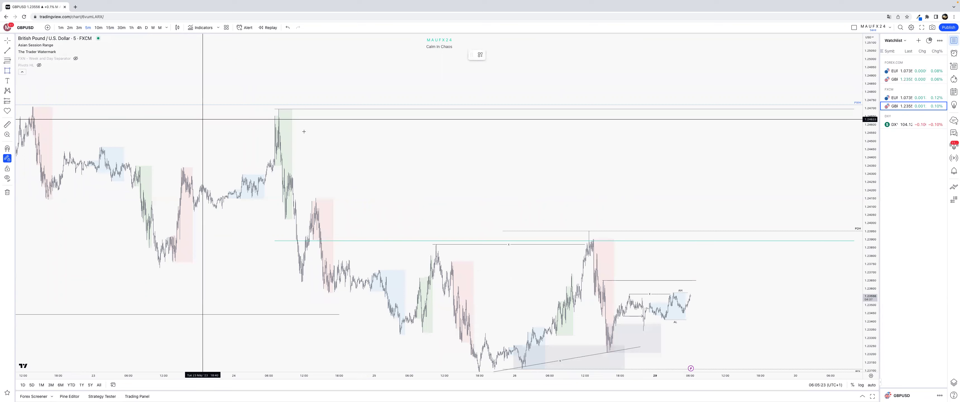
pyautogui.click(110, 28)
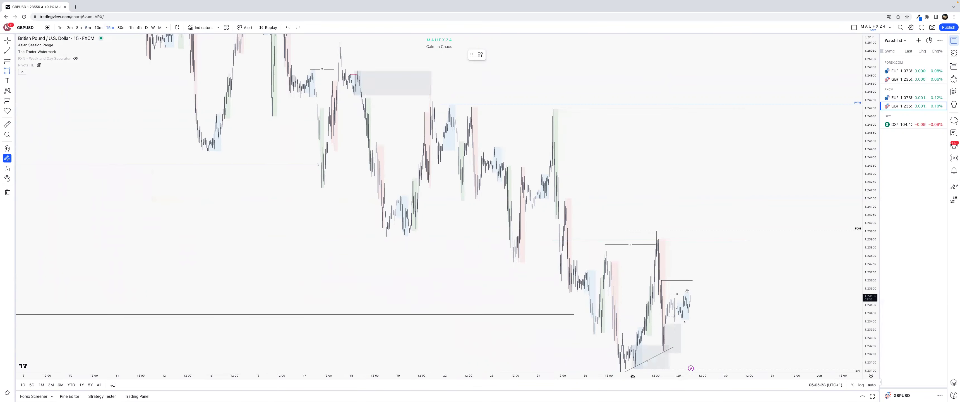
pyautogui.moveTo(633, 376); pyautogui.dragTo(270, 377)
pyautogui.press('super')
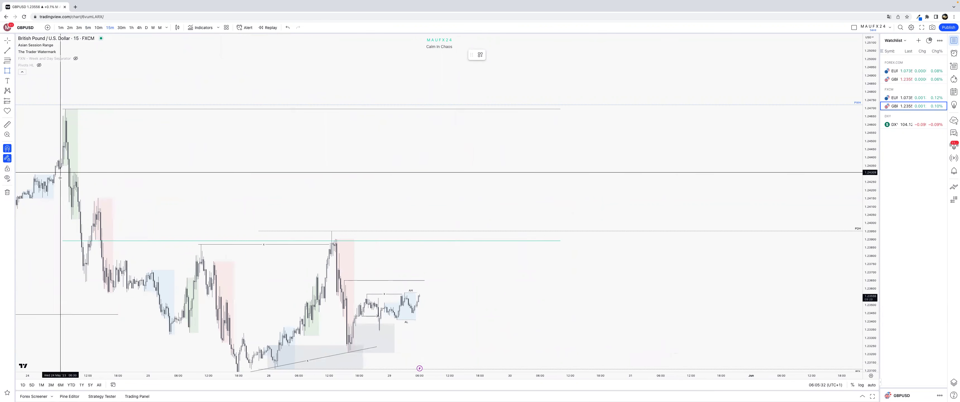
pyautogui.click(64, 159)
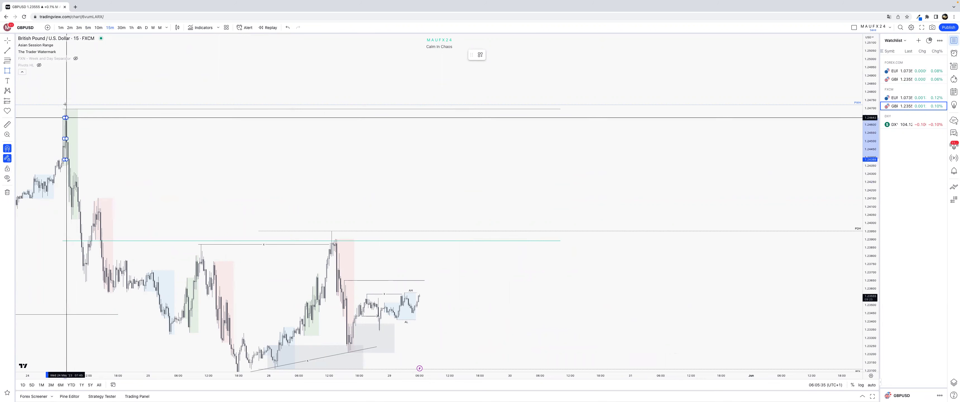
pyautogui.click(65, 109)
pyautogui.moveTo(65, 134); pyautogui.dragTo(207, 144)
pyautogui.moveTo(194, 175); pyautogui.dragTo(333, 158)
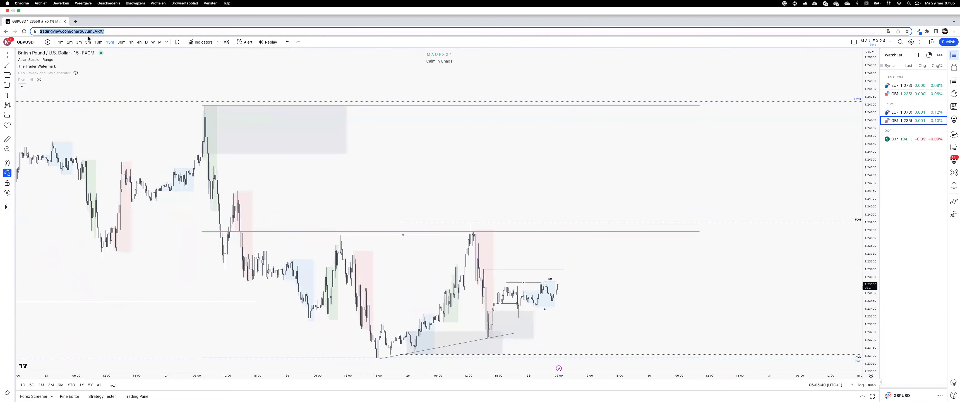
# - On the 5-minute timeframe, stretch the 24 May high's zone slightly lower and further back to the base of the rally
pyautogui.click(88, 42)
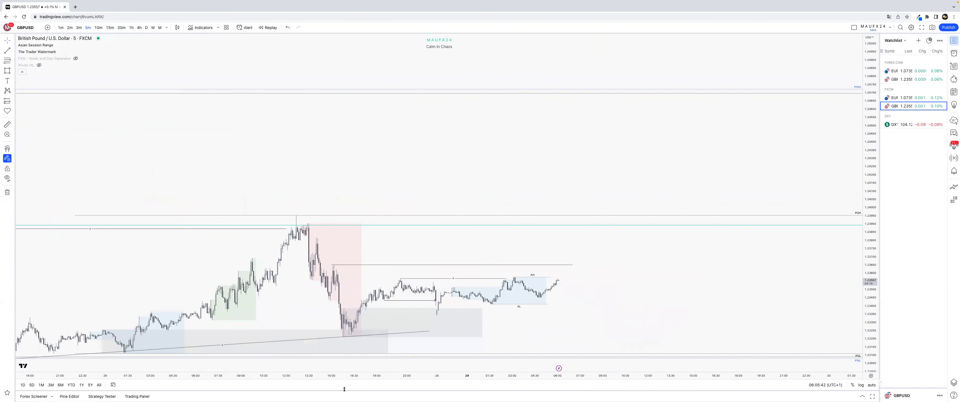
pyautogui.moveTo(341, 381); pyautogui.dragTo(388, 379)
pyautogui.moveTo(483, 172); pyautogui.dragTo(853, 168)
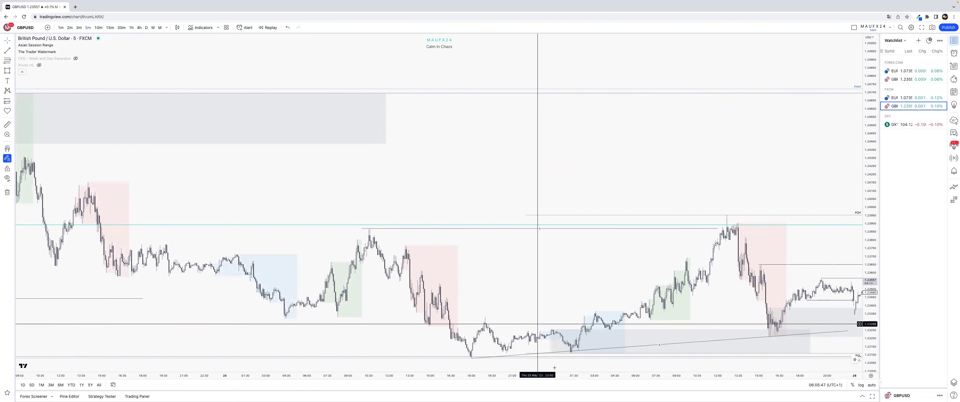
pyautogui.moveTo(549, 376); pyautogui.dragTo(681, 374)
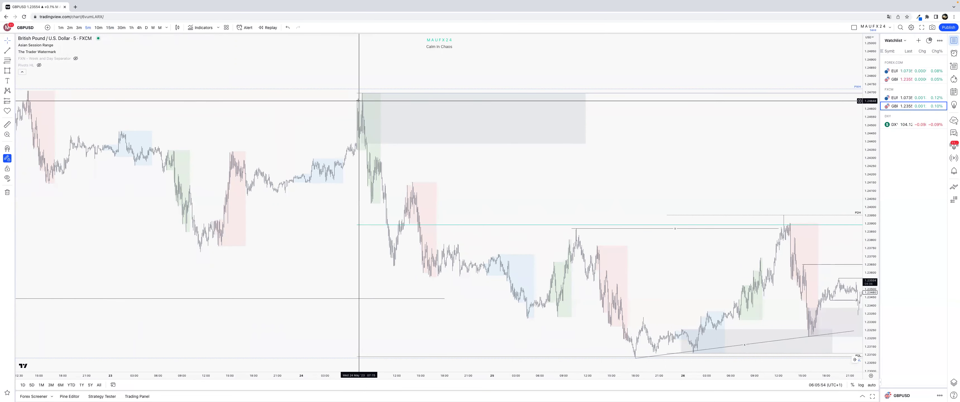
pyautogui.click(366, 142)
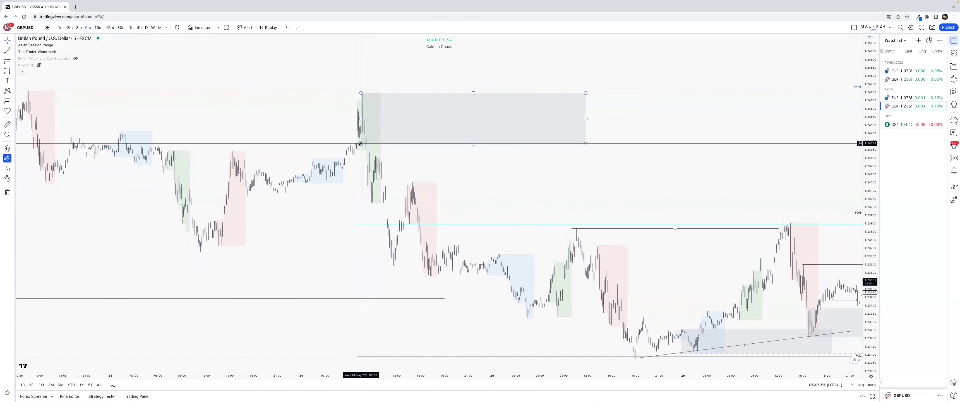
pyautogui.moveTo(358, 151); pyautogui.dragTo(357, 153)
# - On the 15-minute timeframe, move the 24 May high zone's lower start corner slightly earlier and down to include the last candle before the spike
pyautogui.write('15')
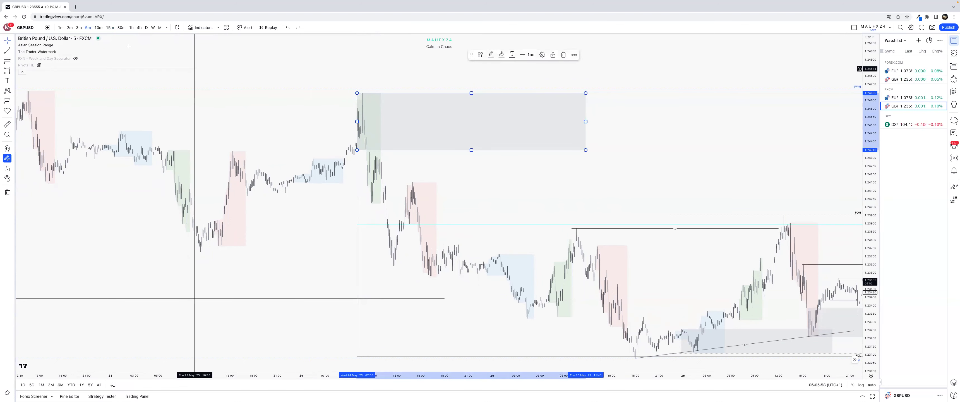
pyautogui.press('Return')
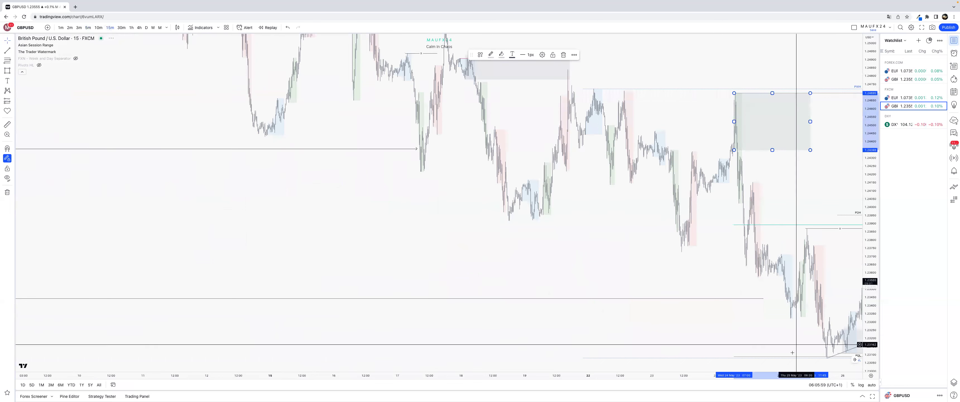
pyautogui.moveTo(787, 375); pyautogui.dragTo(544, 366)
pyautogui.scroll(5, 544, 367)
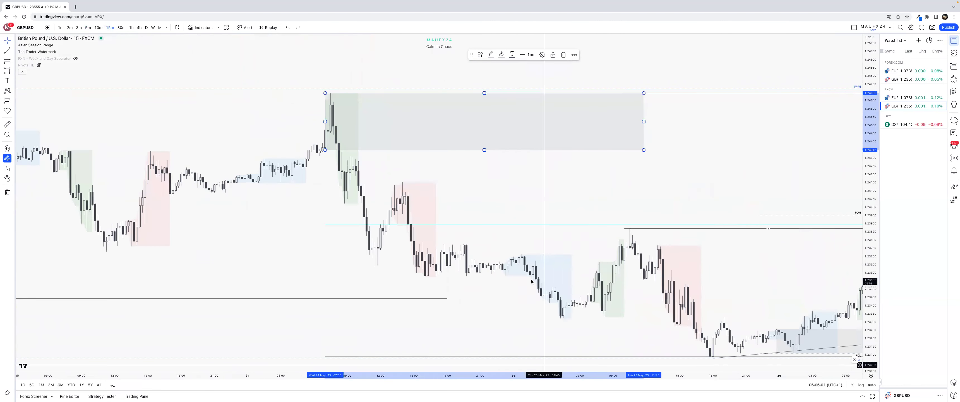
pyautogui.rightClick(533, 265)
pyautogui.moveTo(326, 150); pyautogui.dragTo(320, 160)
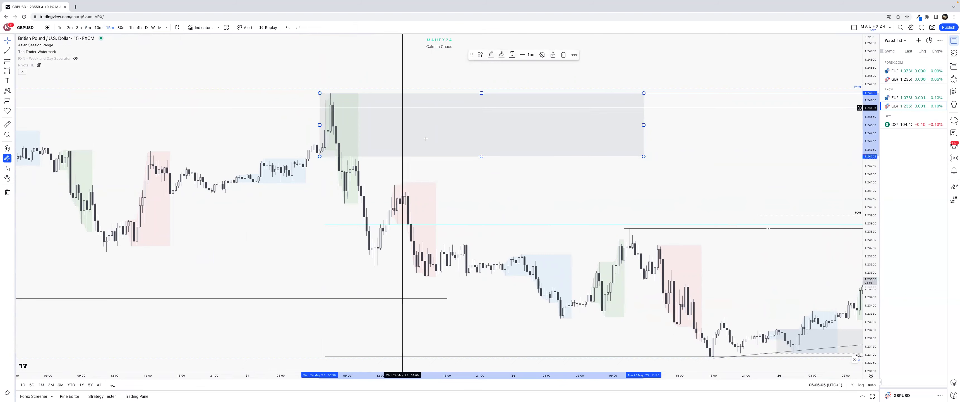
pyautogui.click(410, 177)
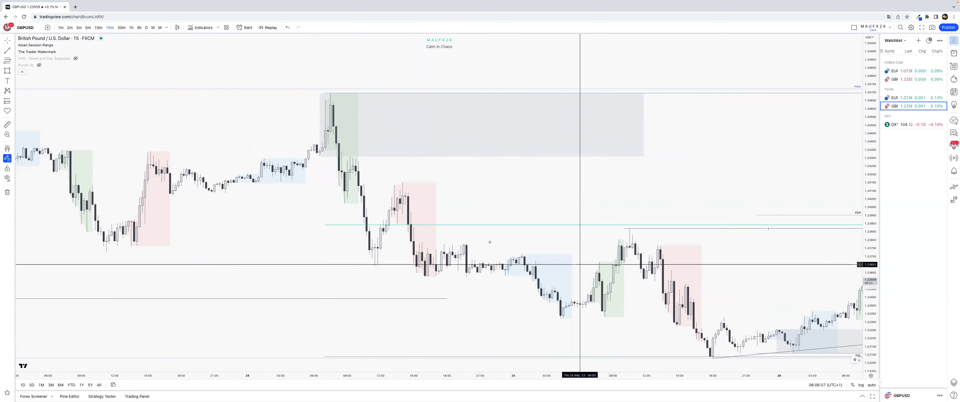
# - On the 5-minute timeframe, draw a price zone over the 24 May afternoon swing high and extend it forward to 26 May
pyautogui.moveTo(484, 214); pyautogui.dragTo(381, 196)
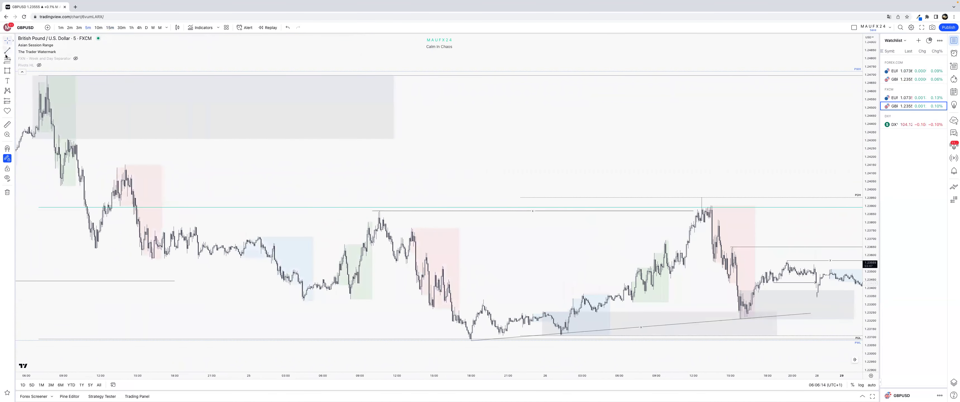
pyautogui.press('super')
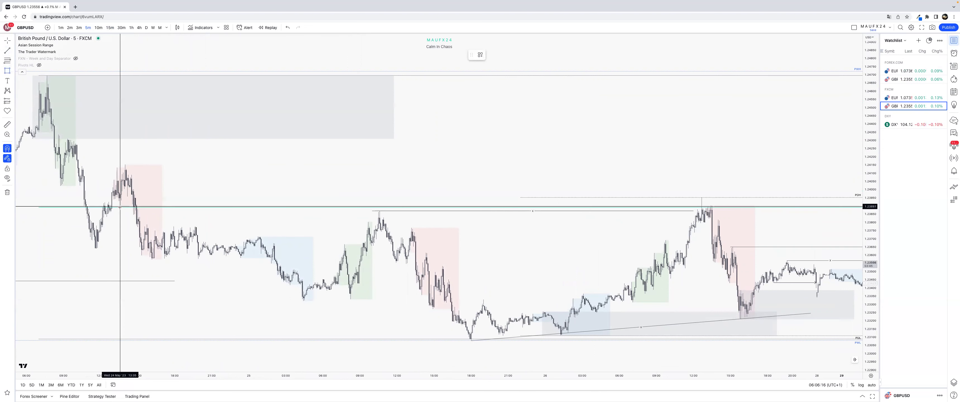
pyautogui.click(120, 206)
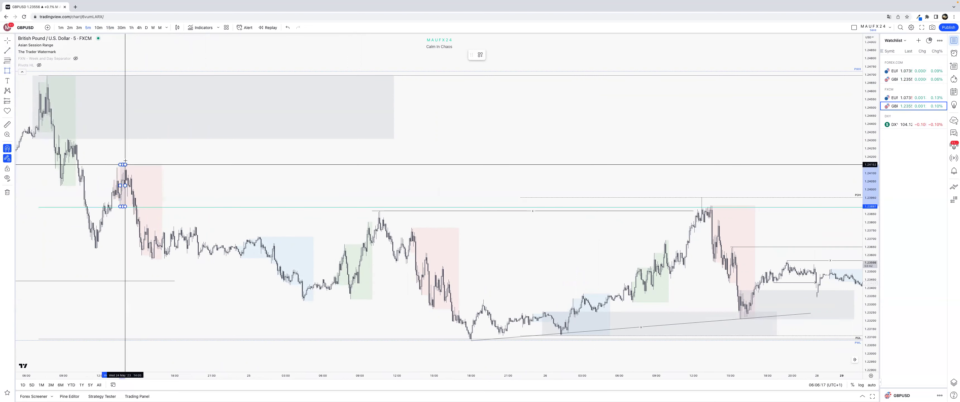
pyautogui.click(123, 165)
pyautogui.moveTo(126, 185); pyautogui.dragTo(679, 186)
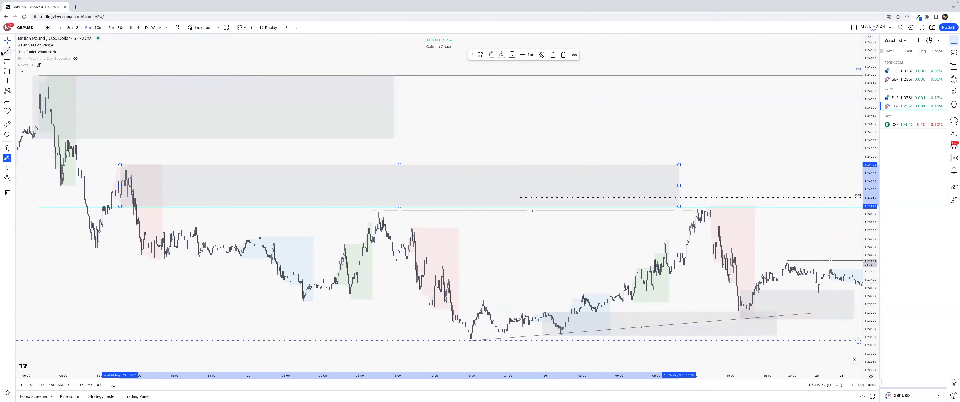
# - Draw short horizontal lines from the preceding candles to the 24 May afternoon swing high and just below the top of the 24 May spike
pyautogui.press('Escape')
pyautogui.press('super')
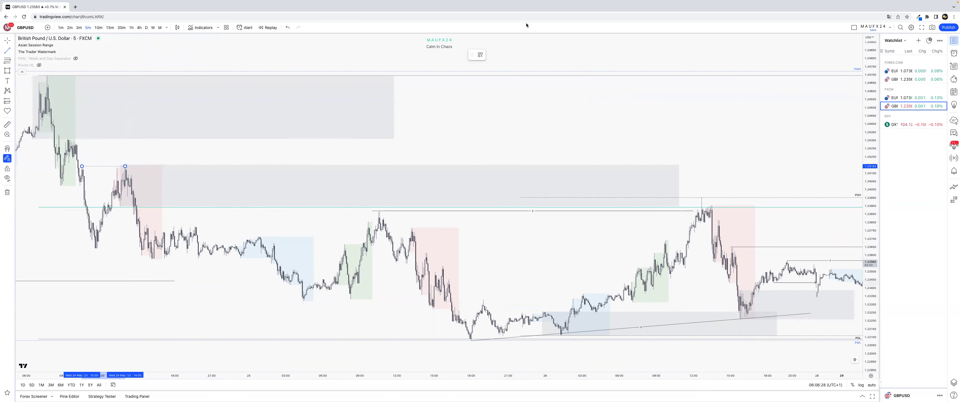
pyautogui.click(485, 124)
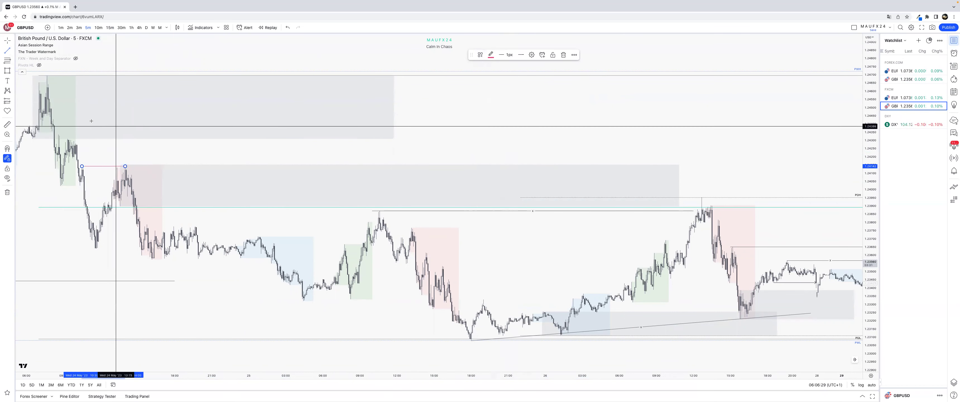
pyautogui.press('super')
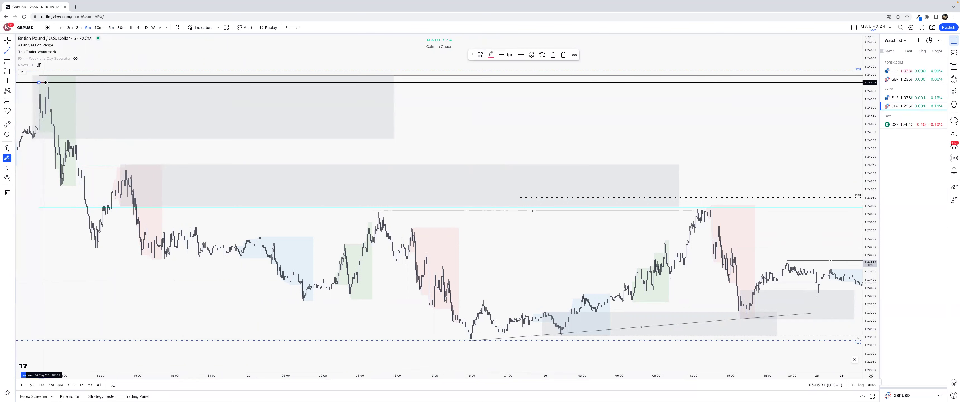
pyautogui.click(46, 82)
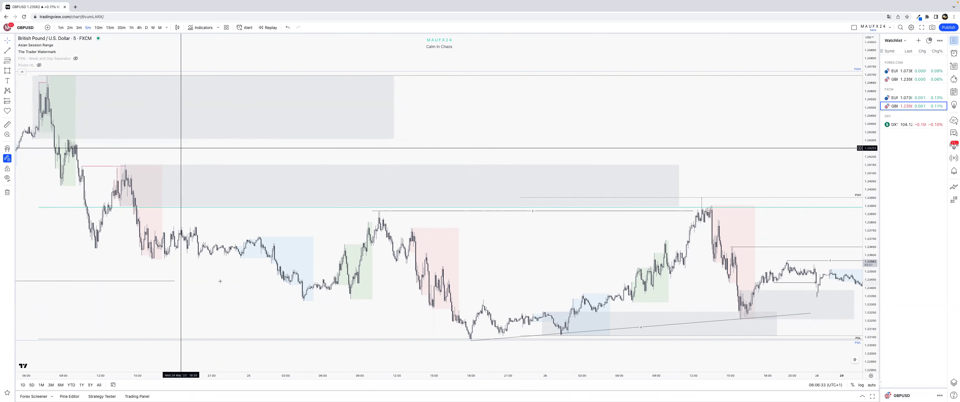
# - Extend the 24 May afternoon price zone forward to 29 May, beyond the latest price
pyautogui.moveTo(338, 377); pyautogui.dragTo(685, 374)
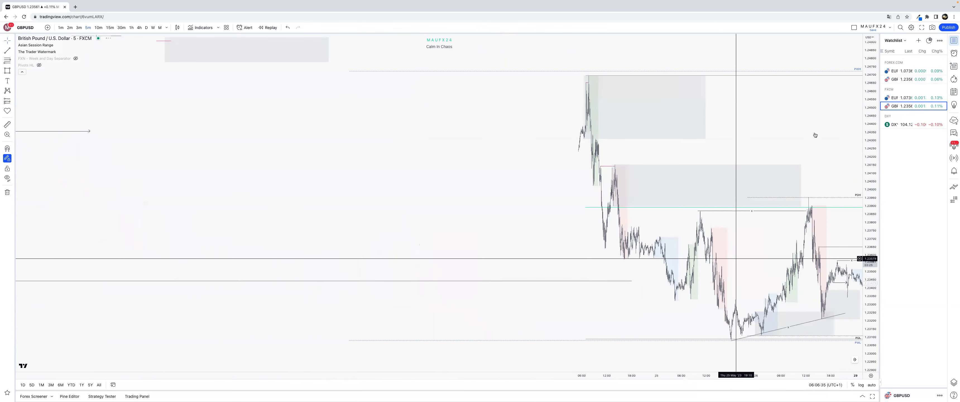
pyautogui.moveTo(812, 119); pyautogui.dragTo(548, 123)
pyautogui.moveTo(685, 132); pyautogui.dragTo(527, 119)
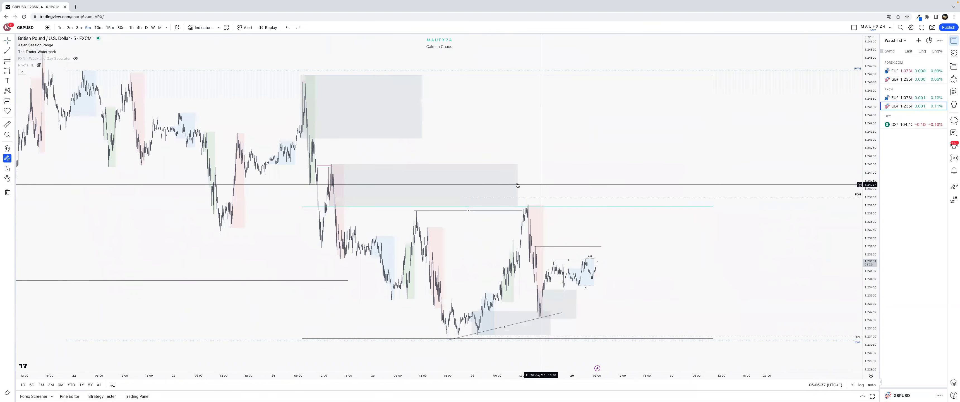
pyautogui.click(567, 185)
pyautogui.moveTo(630, 188); pyautogui.dragTo(634, 187)
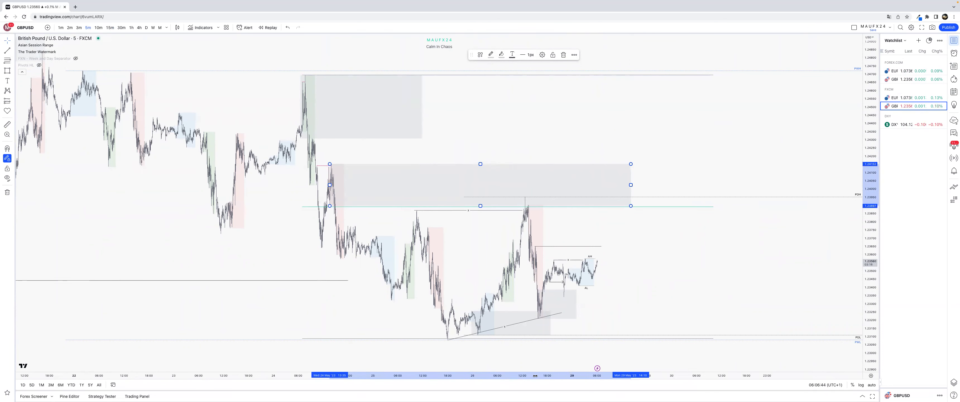
# - Examine the marked GBPUSD price zones and liquidity lines against the wider price history on the 15-minute timeframe
pyautogui.moveTo(535, 375); pyautogui.dragTo(336, 375)
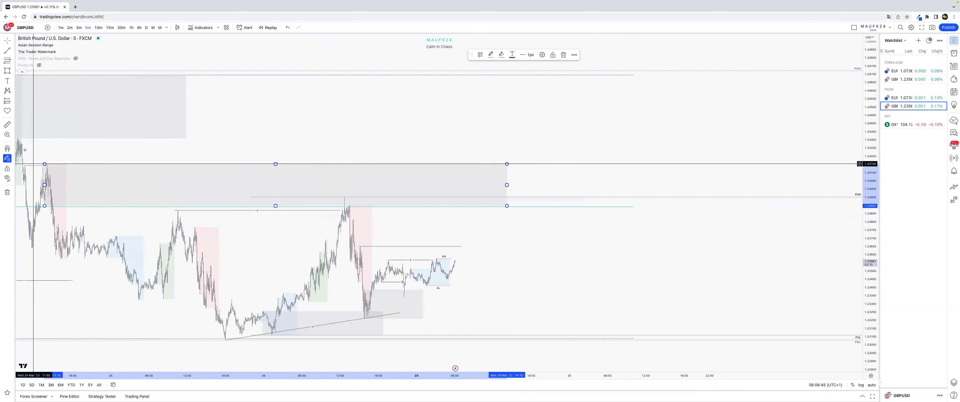
pyautogui.click(110, 27)
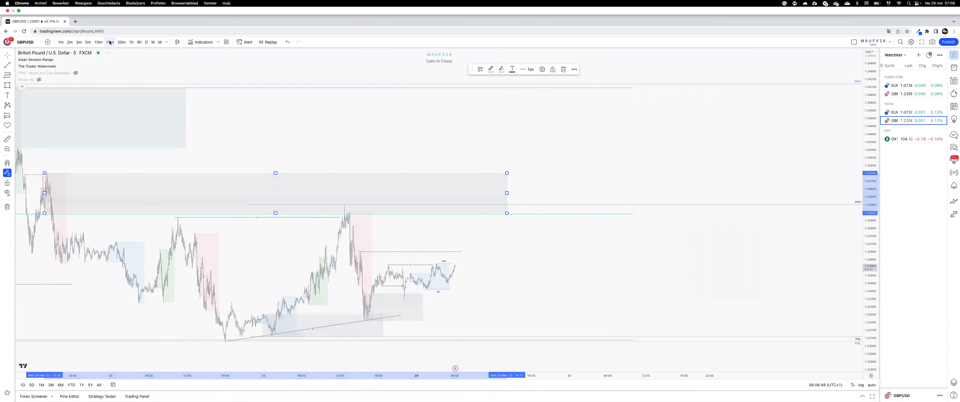
pyautogui.rightClick(546, 287)
pyautogui.moveTo(523, 252); pyautogui.dragTo(755, 261)
pyautogui.moveTo(728, 380); pyautogui.dragTo(562, 376)
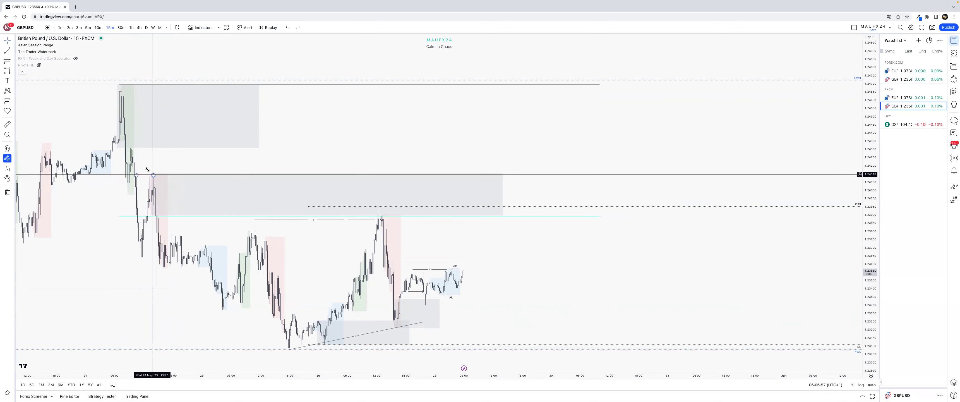
pyautogui.moveTo(198, 160); pyautogui.dragTo(335, 166)
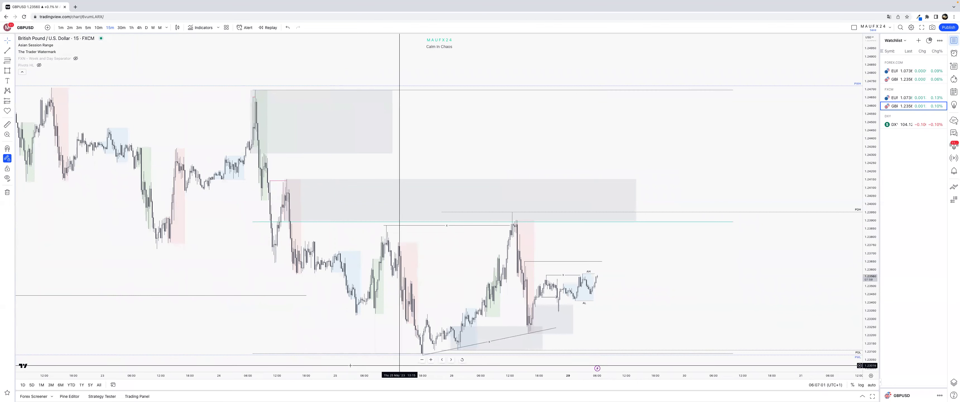
pyautogui.moveTo(350, 375); pyautogui.dragTo(596, 375)
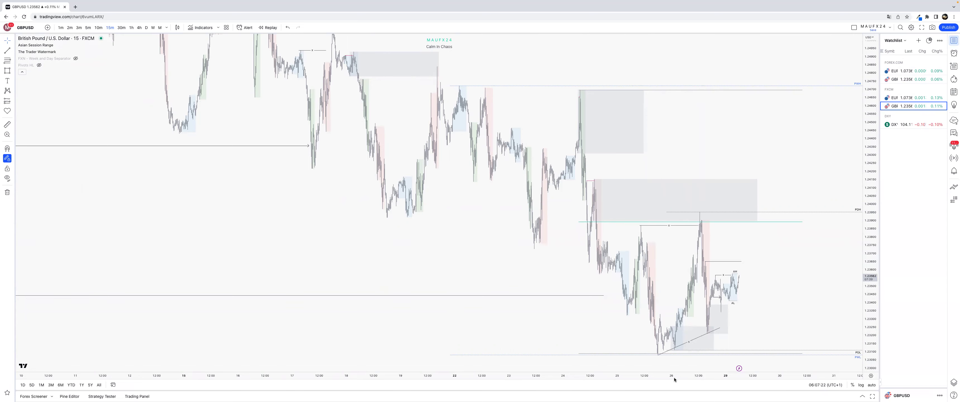
pyautogui.moveTo(674, 380); pyautogui.dragTo(580, 378)
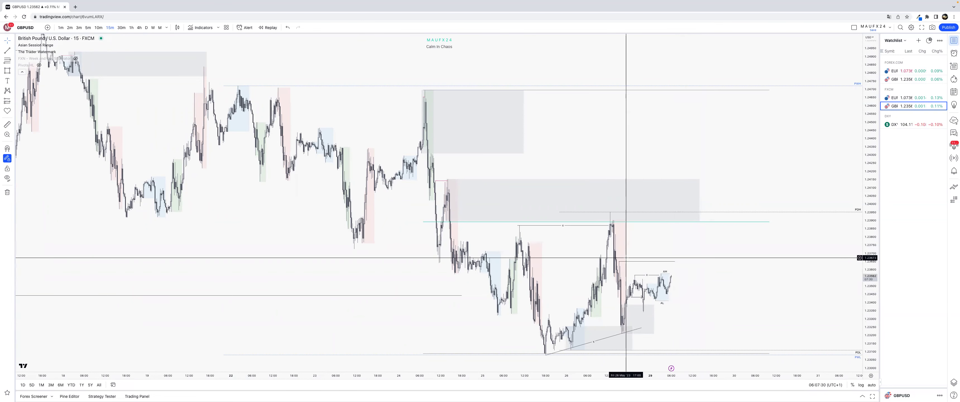
# - Open the FXCM EURUSD chart on the 5-minute timeframe and label the line at the latest Asian session's high as AH
pyautogui.click(919, 98)
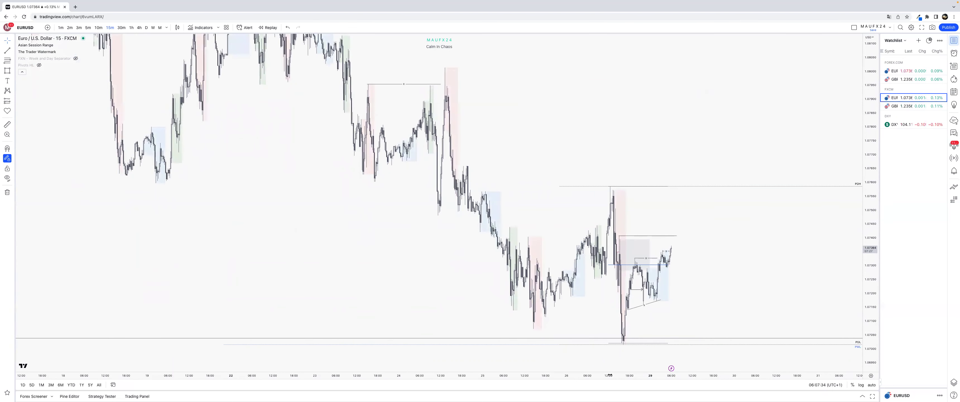
pyautogui.moveTo(611, 374); pyautogui.dragTo(353, 375)
pyautogui.click(88, 28)
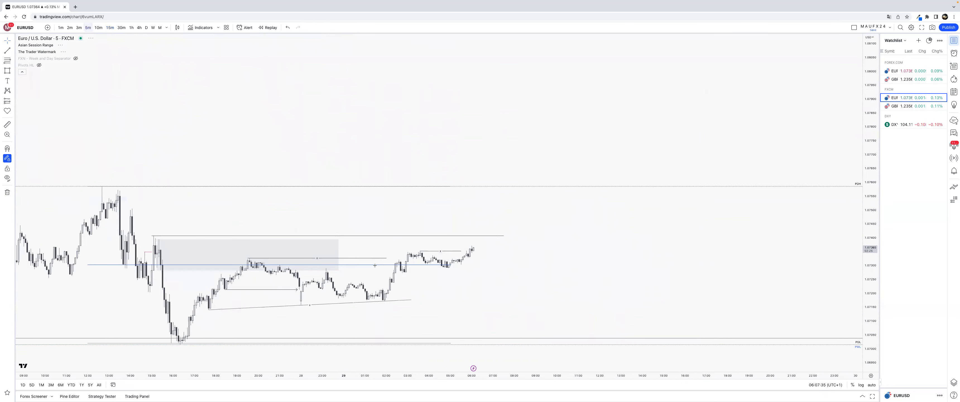
pyautogui.rightClick(483, 294)
pyautogui.click(458, 251)
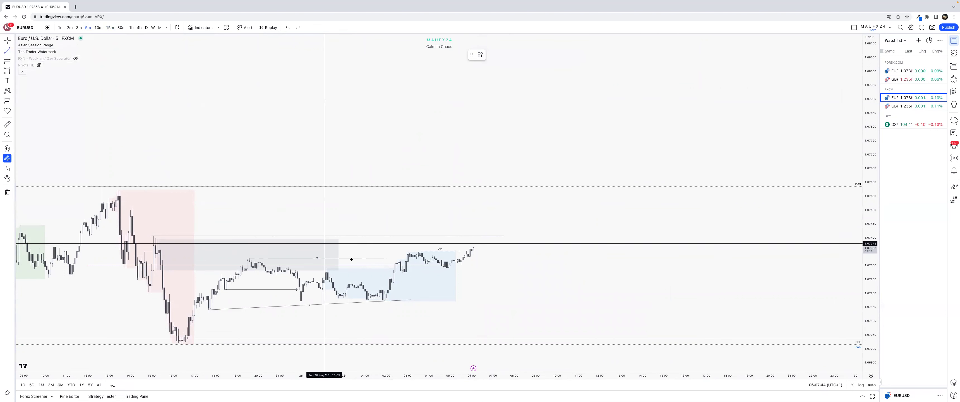
# - Draw a horizontal line along the low of the latest EURUSD Asian session and label it AL with the saved template
pyautogui.keyDown('super'); pyautogui.click(384, 305); pyautogui.keyUp('super')
pyautogui.click(384, 304)
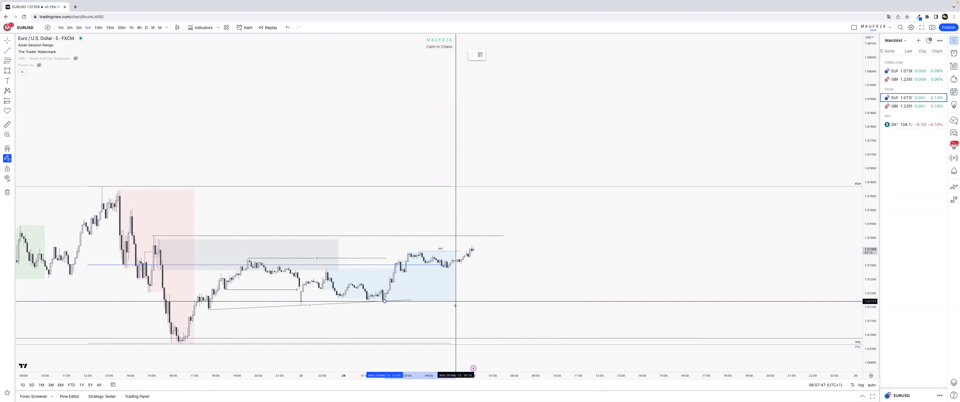
pyautogui.click(455, 306)
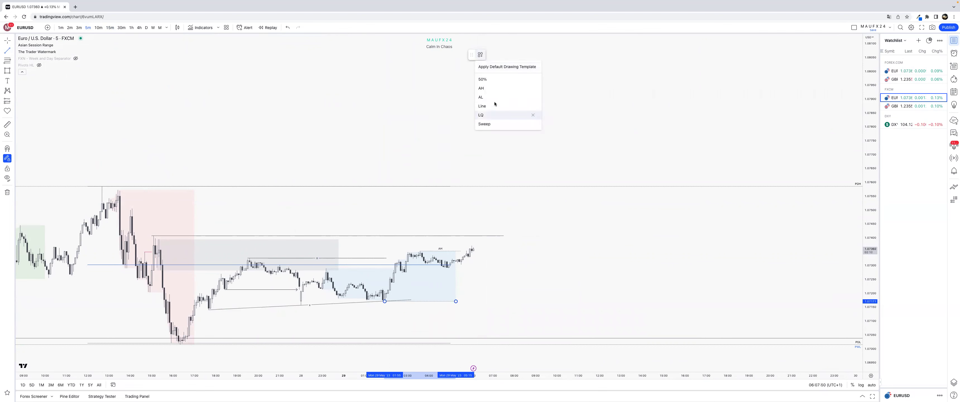
pyautogui.press('Escape')
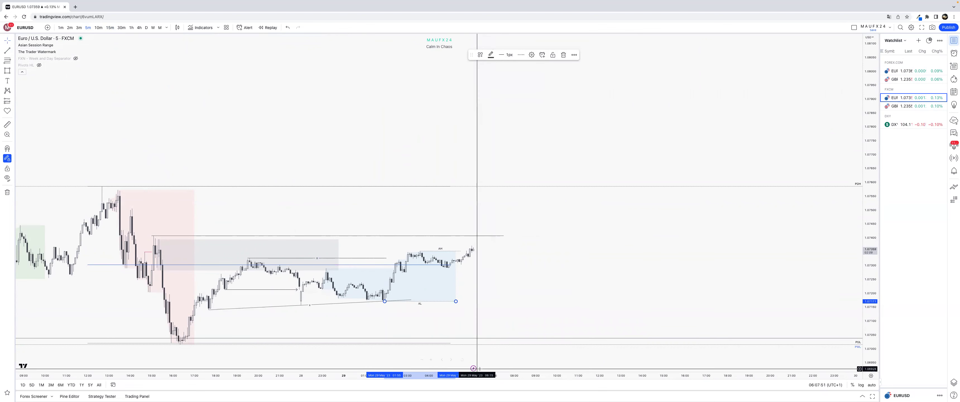
# - Draw a short horizontal line at the pullback low inside the 29 May Asian session, from 03:15 to 03:45
pyautogui.scroll(-6, 699, 247)
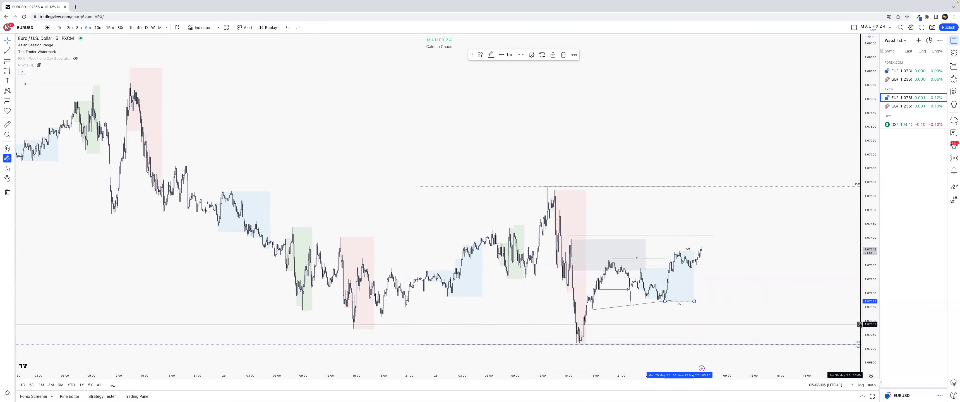
pyautogui.moveTo(870, 317); pyautogui.dragTo(860, 226)
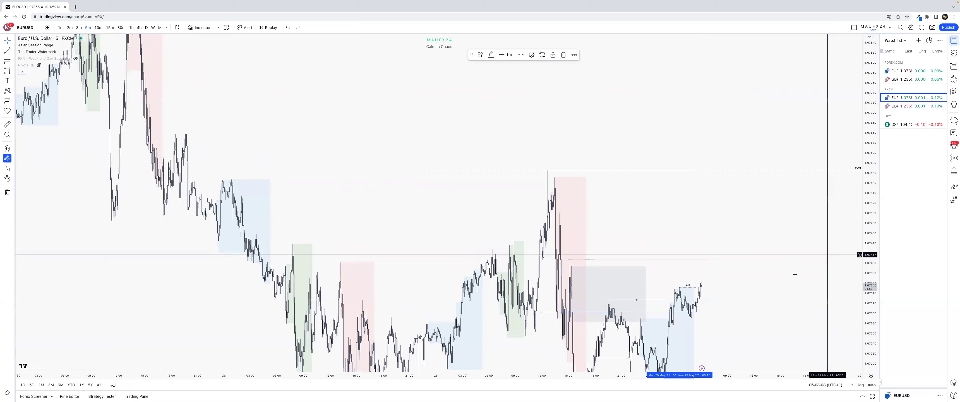
pyautogui.moveTo(747, 304); pyautogui.dragTo(762, 235)
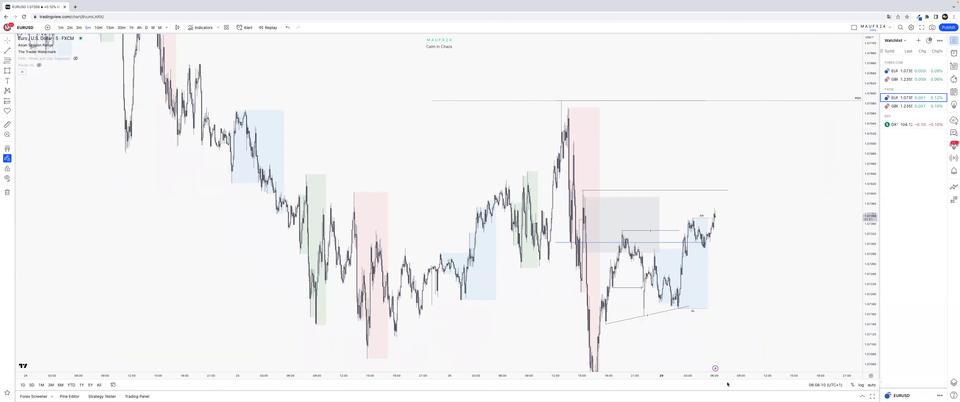
pyautogui.moveTo(723, 375); pyautogui.dragTo(547, 316)
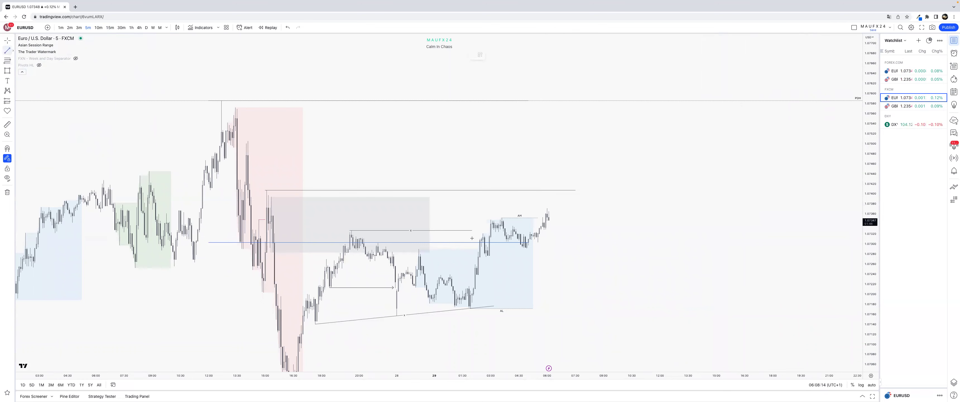
pyautogui.press('super')
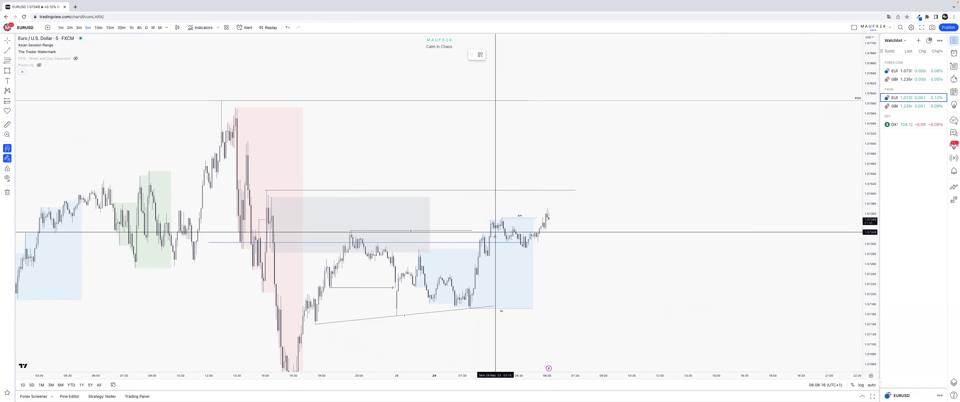
pyautogui.click(496, 232)
pyautogui.click(505, 232)
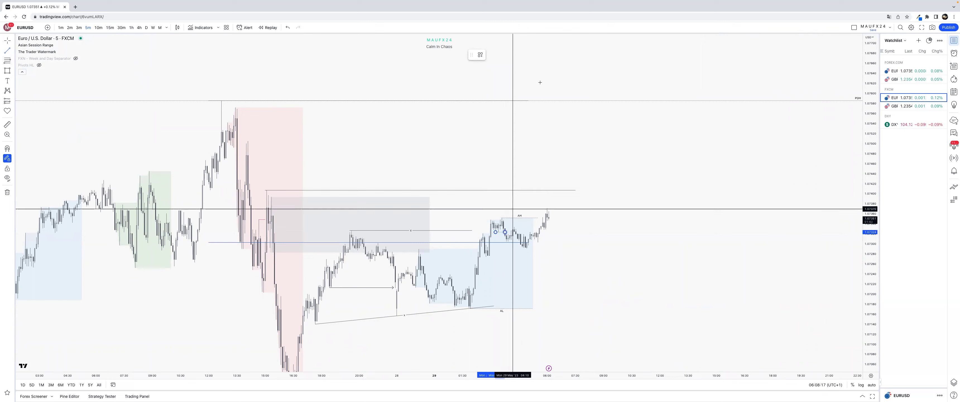
pyautogui.click(480, 55)
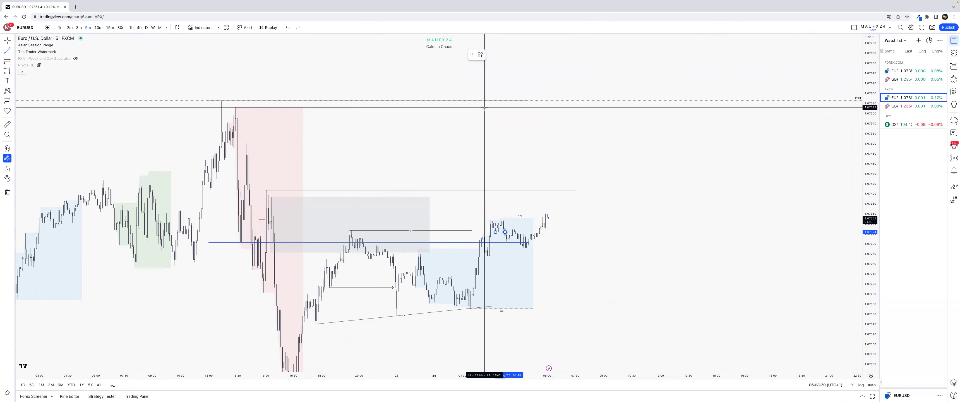
# - Draw a rectangle over the decline from the Asian session high to the following swing low and apply the Early template
pyautogui.moveTo(877, 354); pyautogui.dragTo(875, 148)
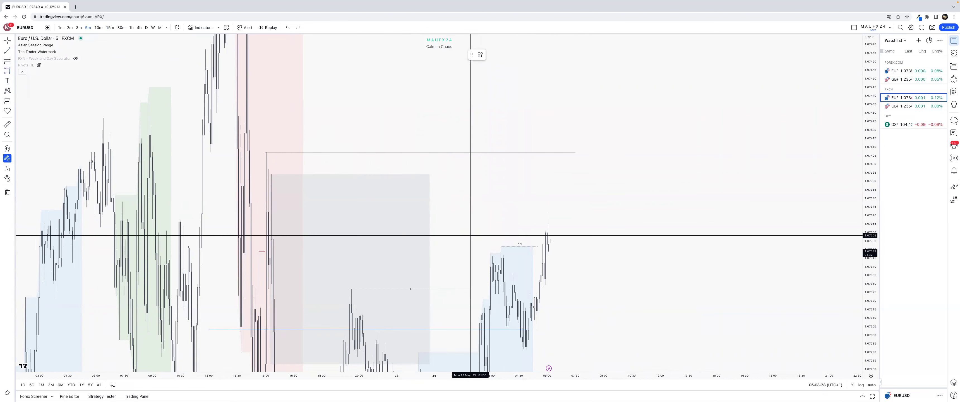
pyautogui.press('super')
pyautogui.moveTo(502, 238); pyautogui.dragTo(527, 355)
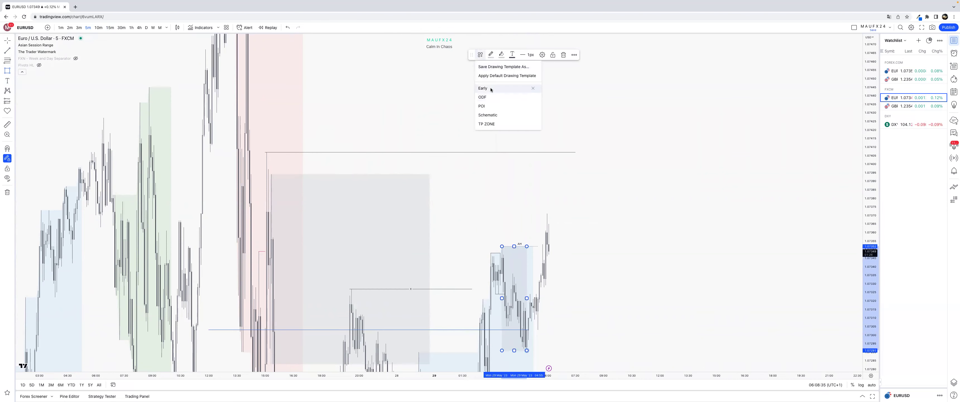
pyautogui.click(491, 89)
pyautogui.click(848, 194)
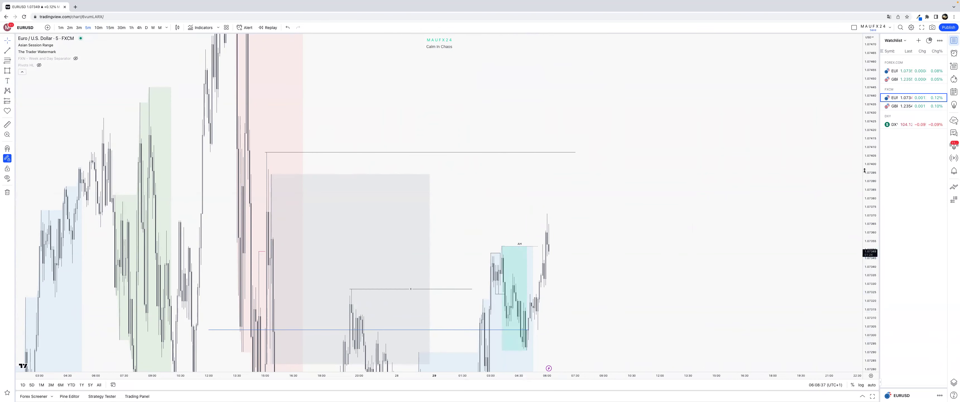
pyautogui.moveTo(864, 170); pyautogui.dragTo(865, 197)
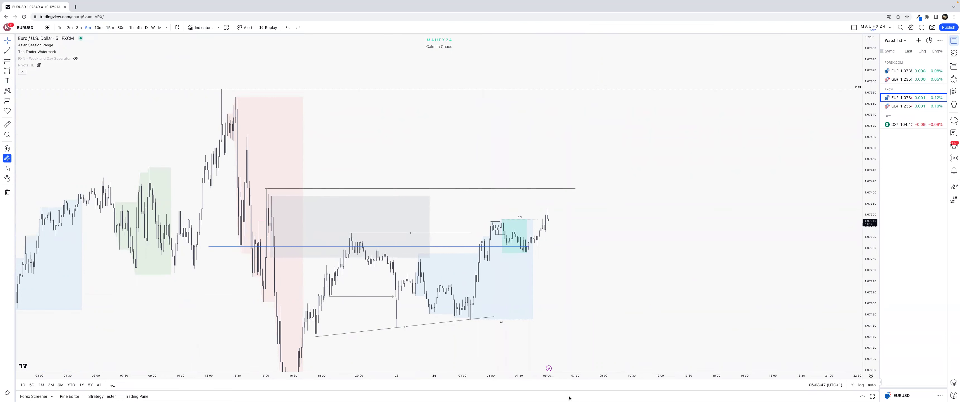
pyautogui.moveTo(571, 375); pyautogui.dragTo(720, 376)
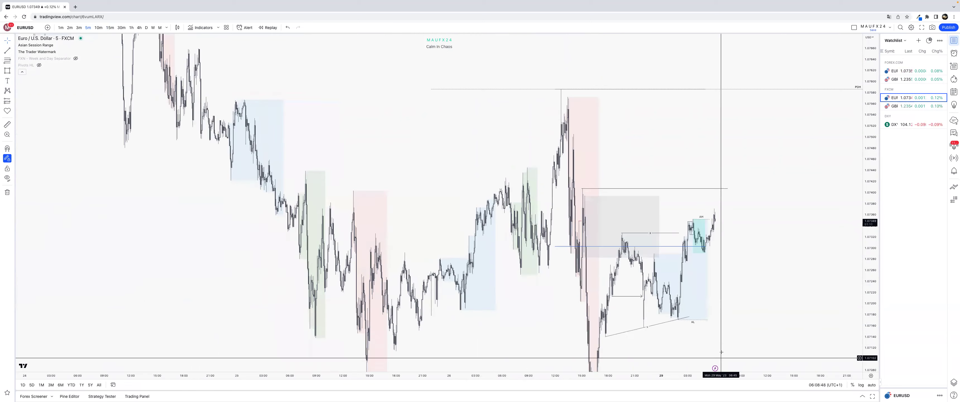
pyautogui.moveTo(871, 131); pyautogui.dragTo(870, 233)
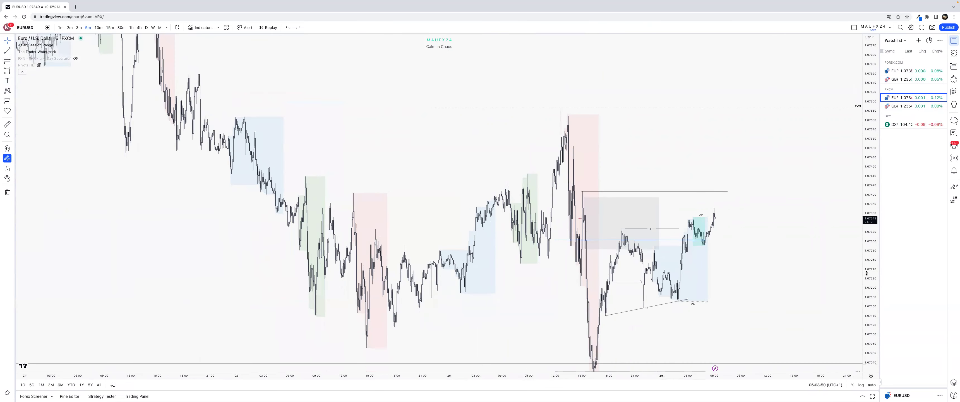
# - Open the FXCM GBPUSD chart on the 5-minute timeframe and examine its price zones, liquidity lines and Asian session levels
pyautogui.click(910, 106)
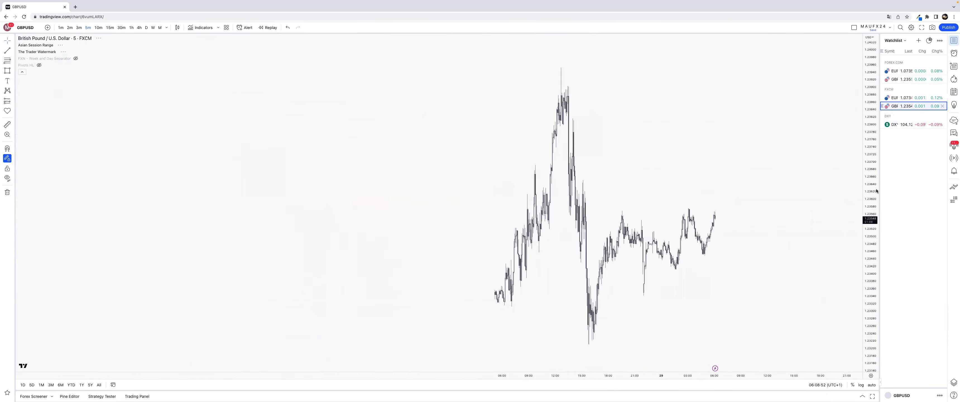
pyautogui.moveTo(749, 182); pyautogui.dragTo(748, 164)
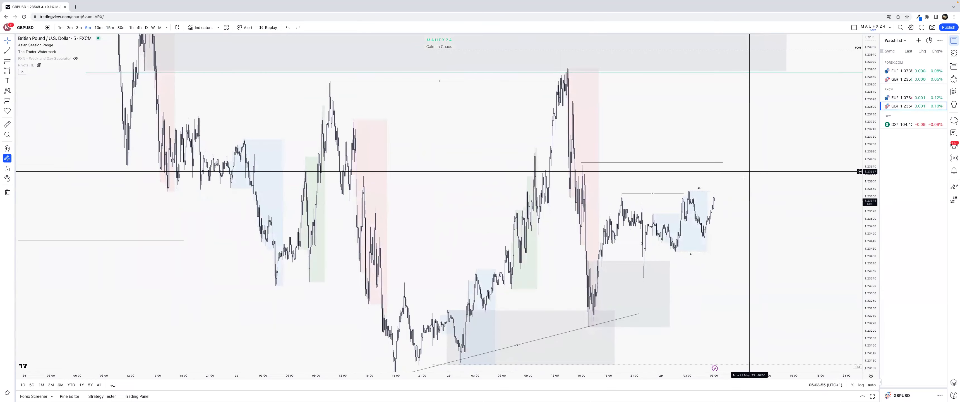
pyautogui.moveTo(877, 213); pyautogui.dragTo(868, 284)
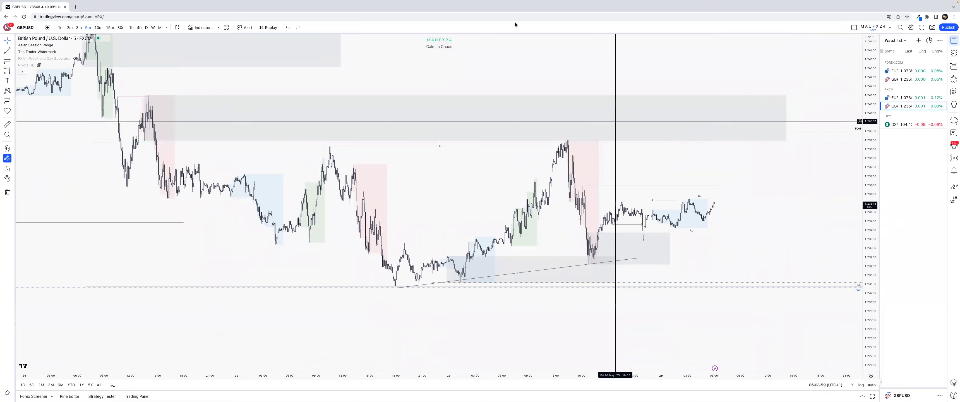